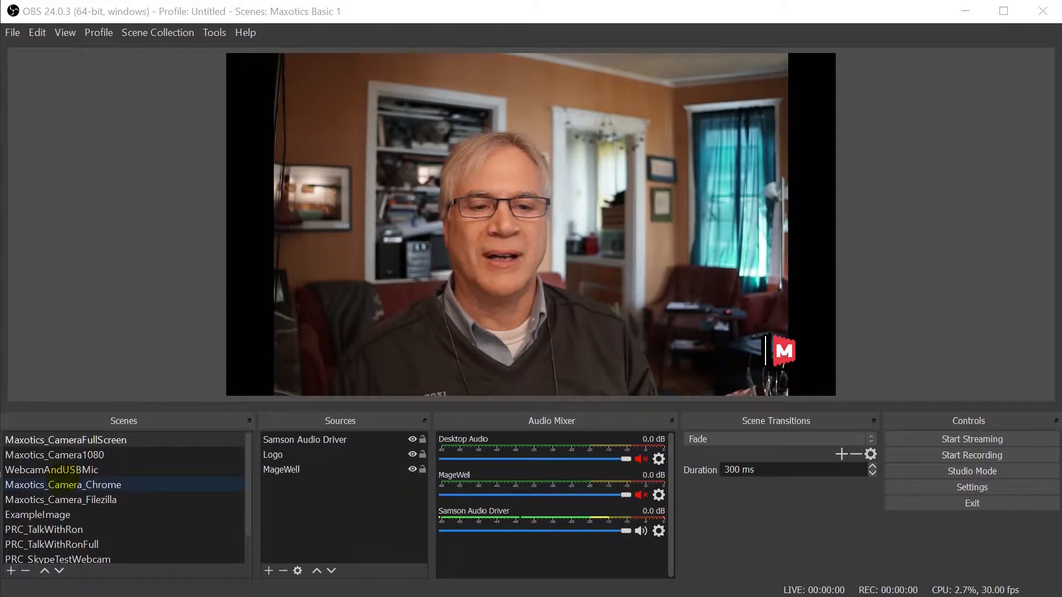
Preview the WebcamAndUSBMic scene and return to the Maxotics_CameraFullScreen scene.
click(55, 470)
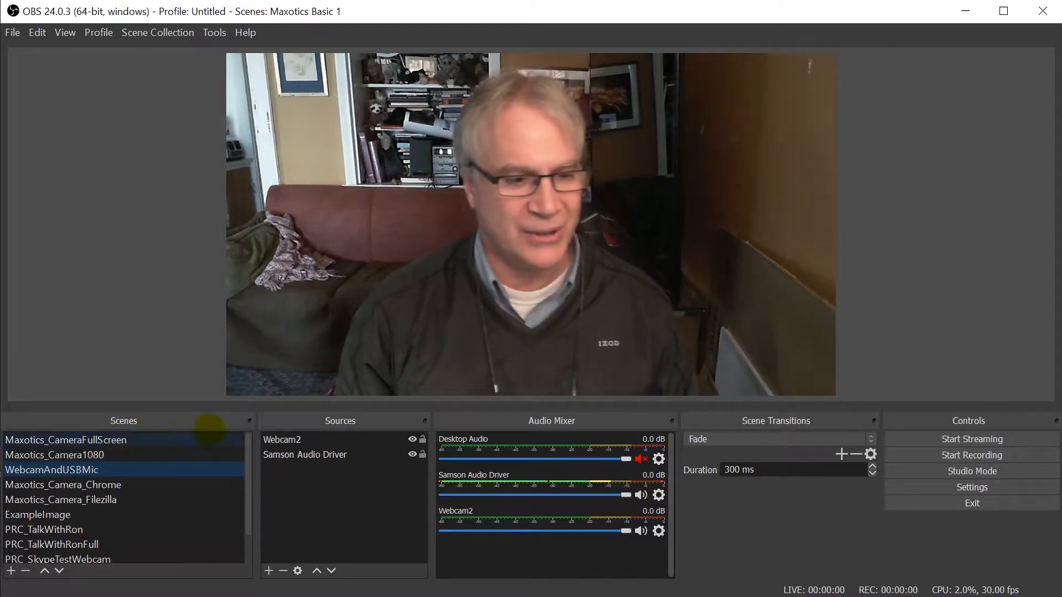
click(102, 439)
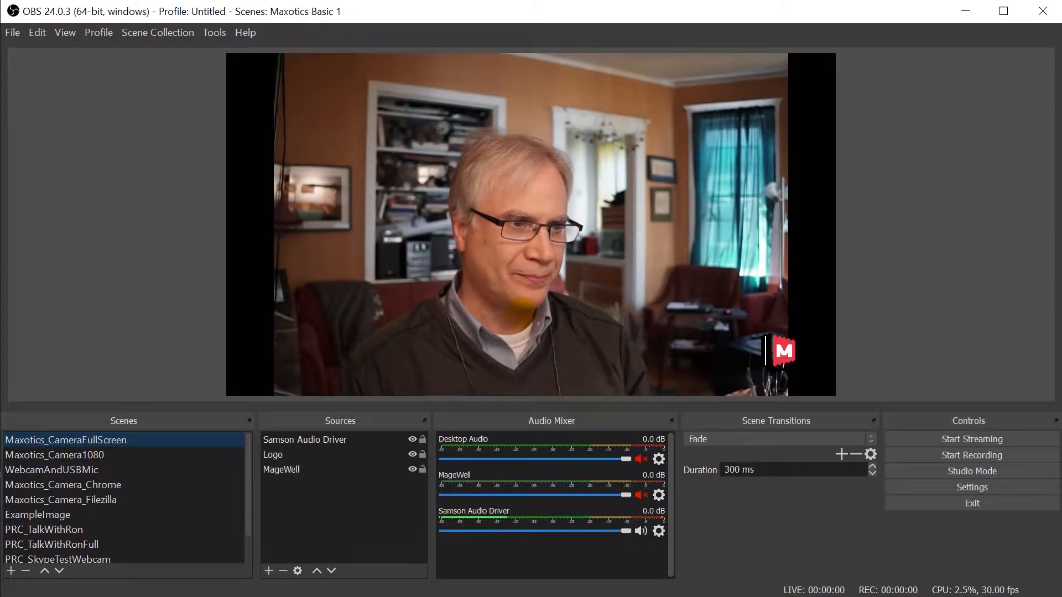
mouse_move(1054, 357)
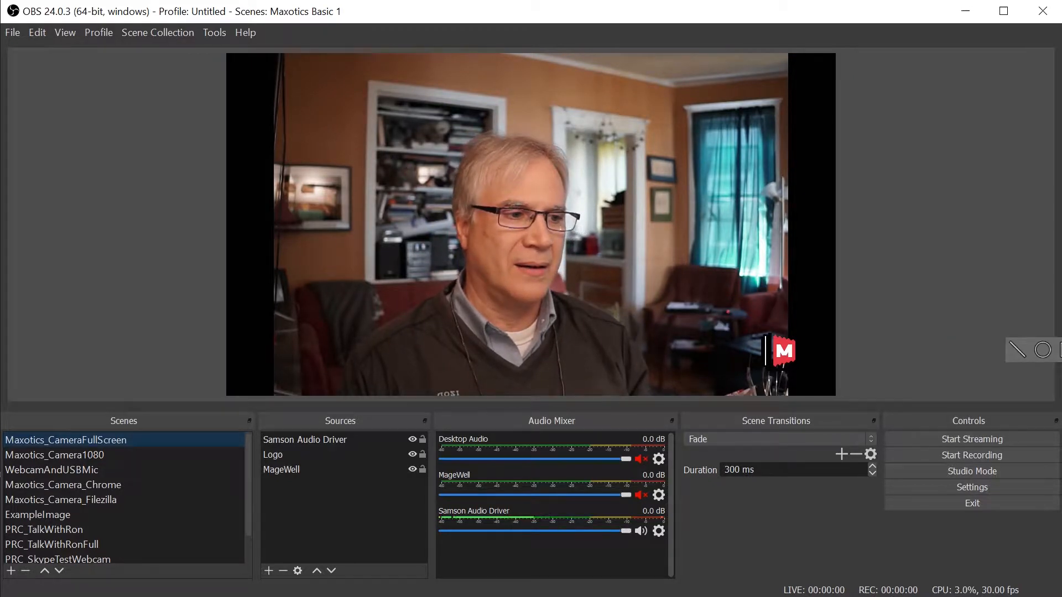
mouse_move(159, 254)
mouse_down()
mouse_move(205, 332)
mouse_move(293, 425)
mouse_move(310, 426)
mouse_up()
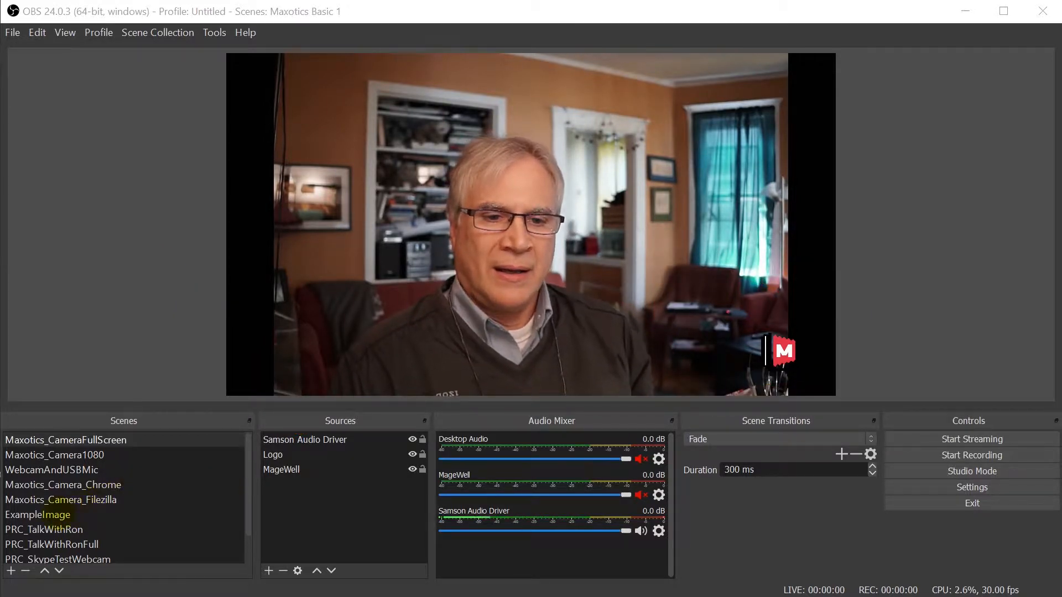
Switch the preview to the ExampleImage scene.
click(58, 514)
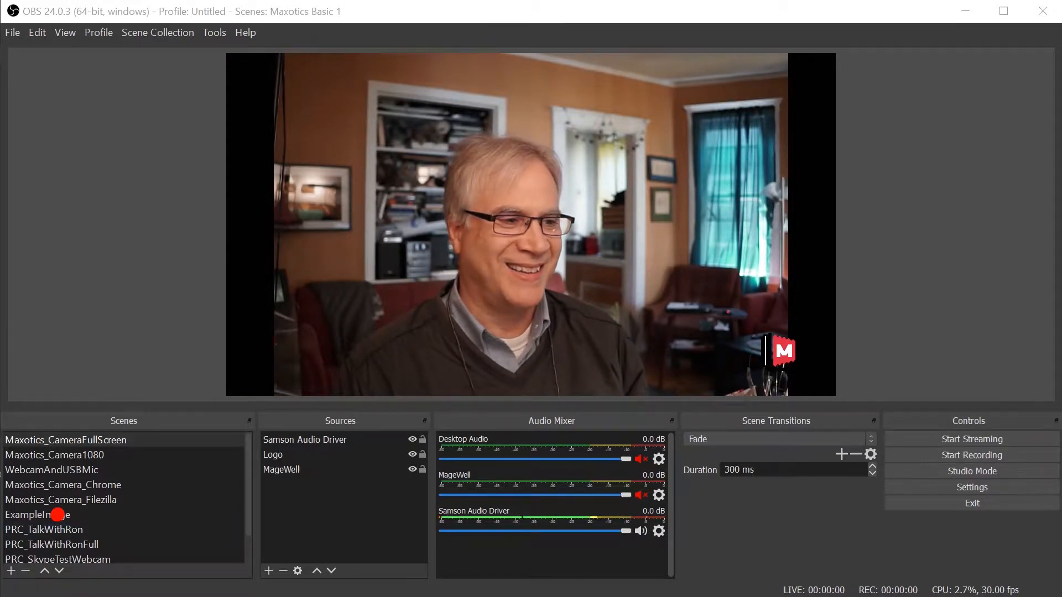
click(55, 514)
click(54, 515)
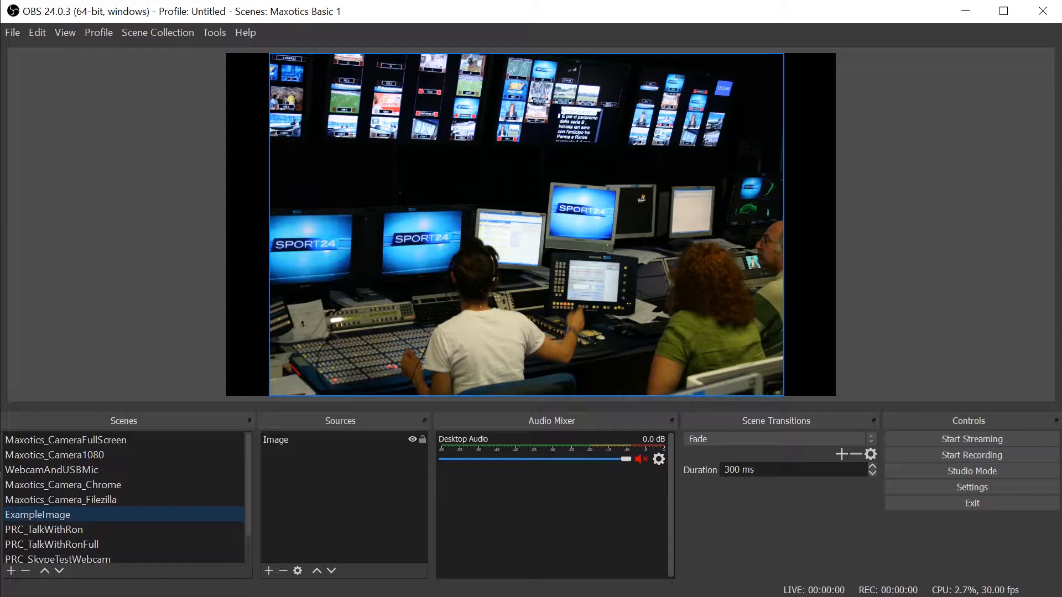
Preview the Maxotics_CameraFullScreen, Maxotics_Camera1080 and WebcamAndUSBMic scenes in turn, ending on the Maxotics_Camera_Chrome scene.
click(58, 440)
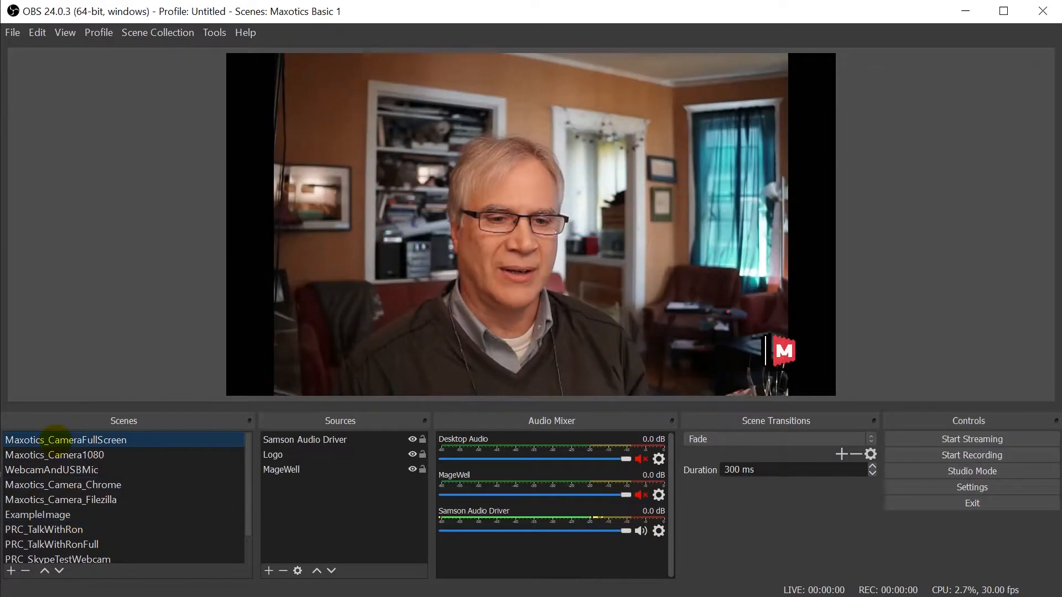
click(61, 455)
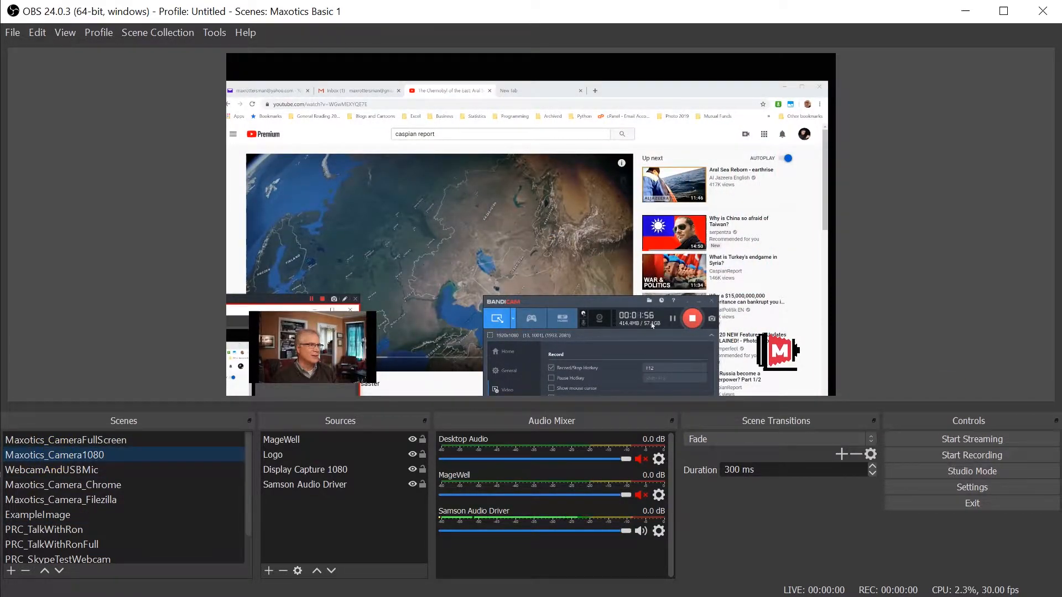
click(688, 301)
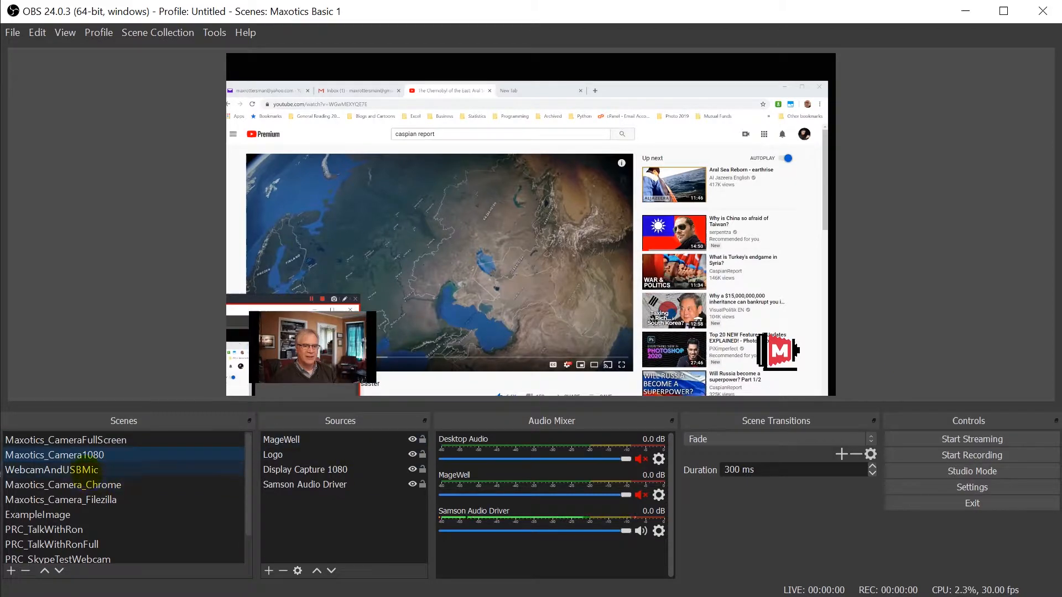
click(83, 470)
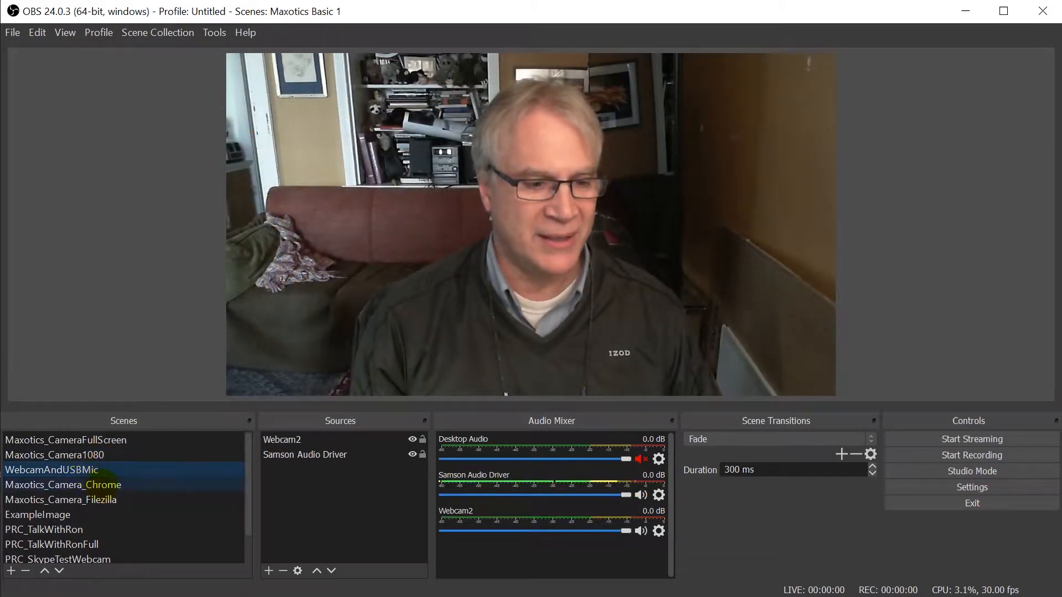
click(102, 485)
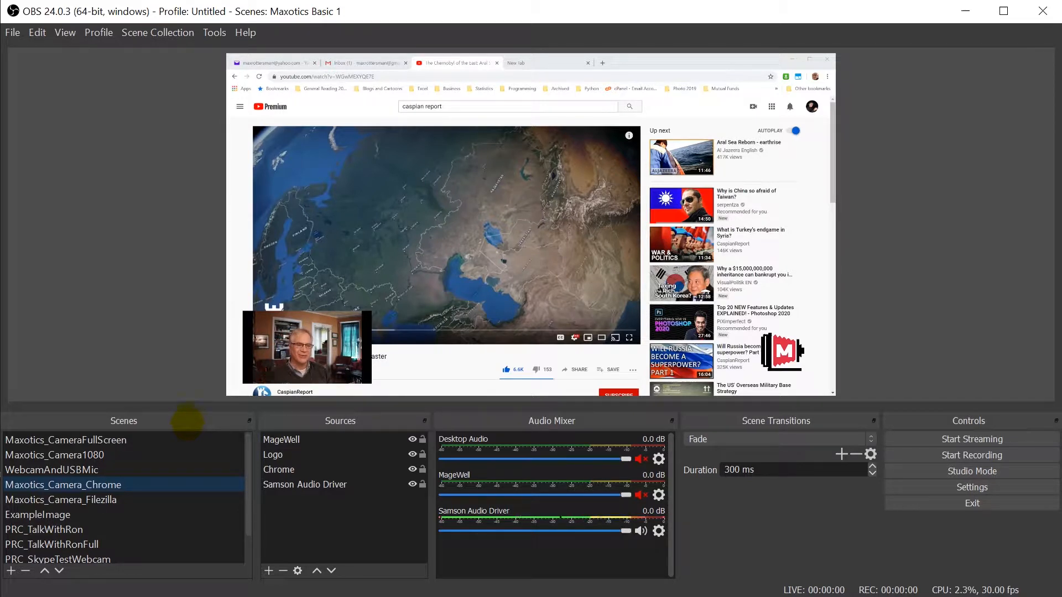
Draw red annotation arrows pointing down at the Scenes, Sources, Audio Mixer, Scene Transitions and Controls headings.
mouse_move(1052, 354)
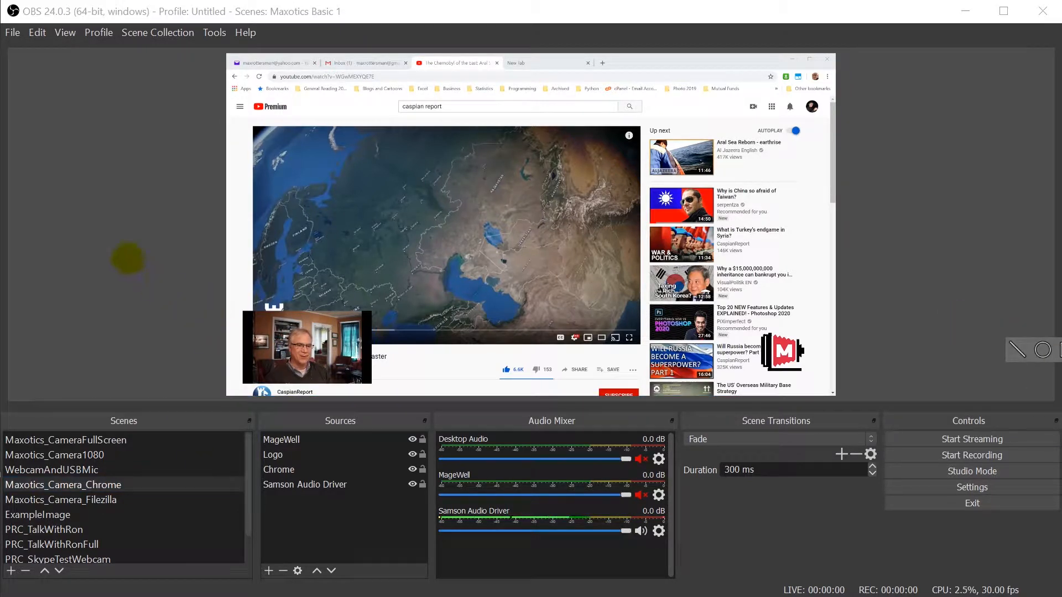
drag(91, 217, 130, 396)
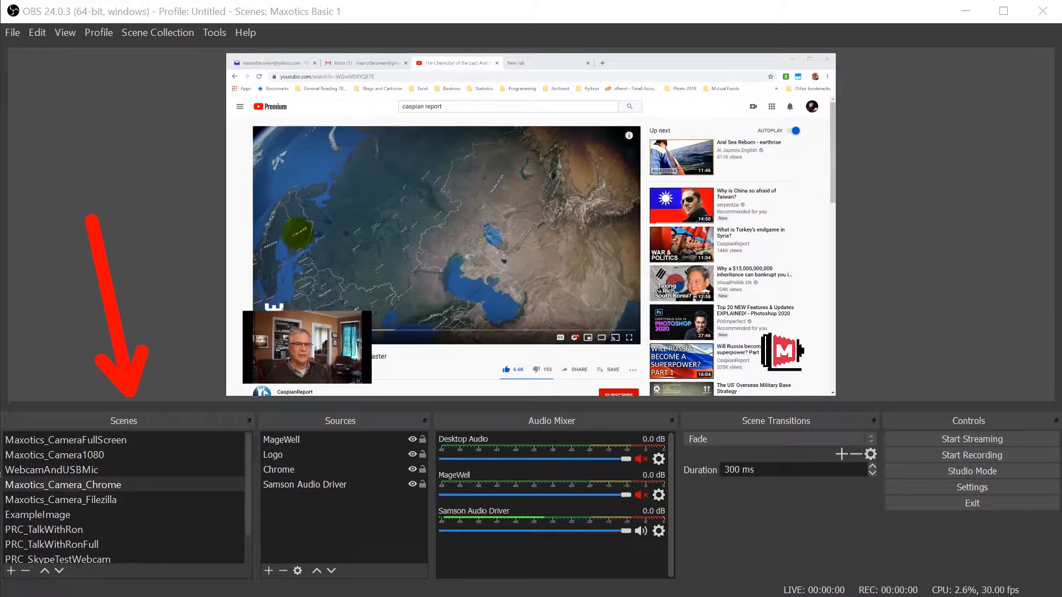
drag(297, 199, 331, 400)
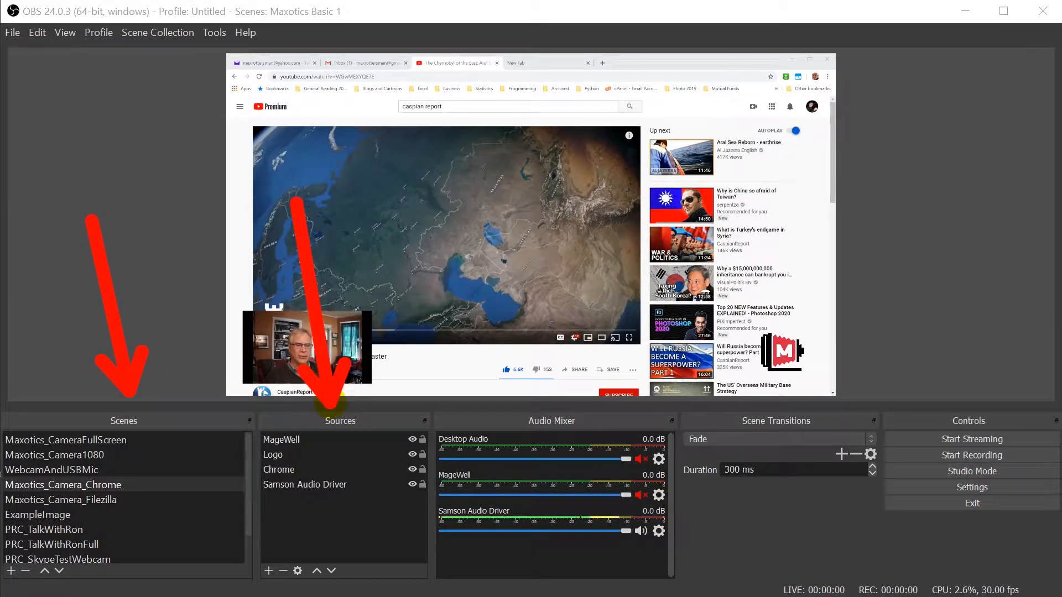
drag(477, 233, 548, 411)
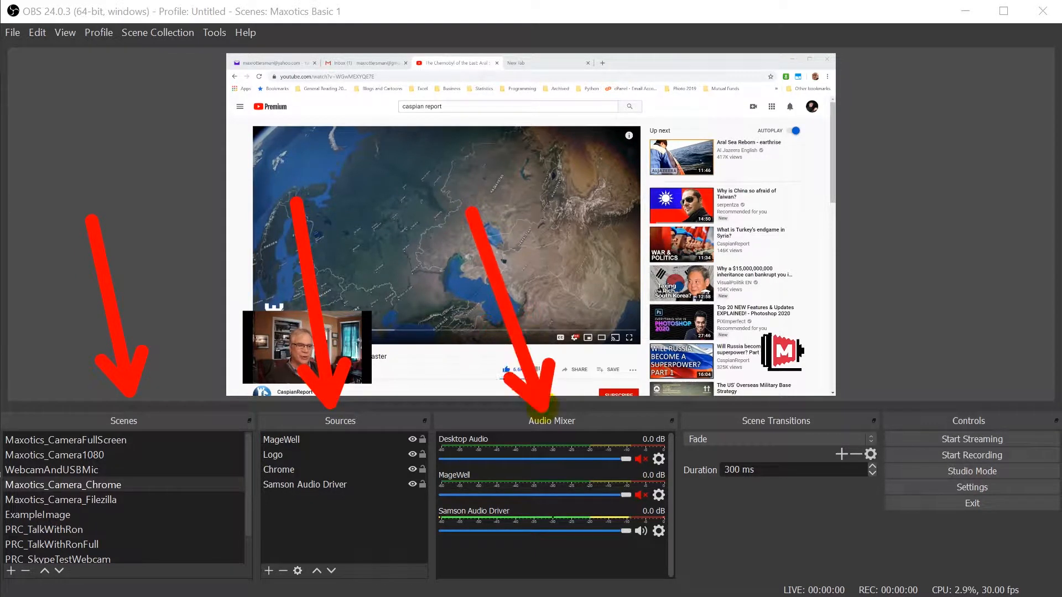
drag(742, 211, 759, 407)
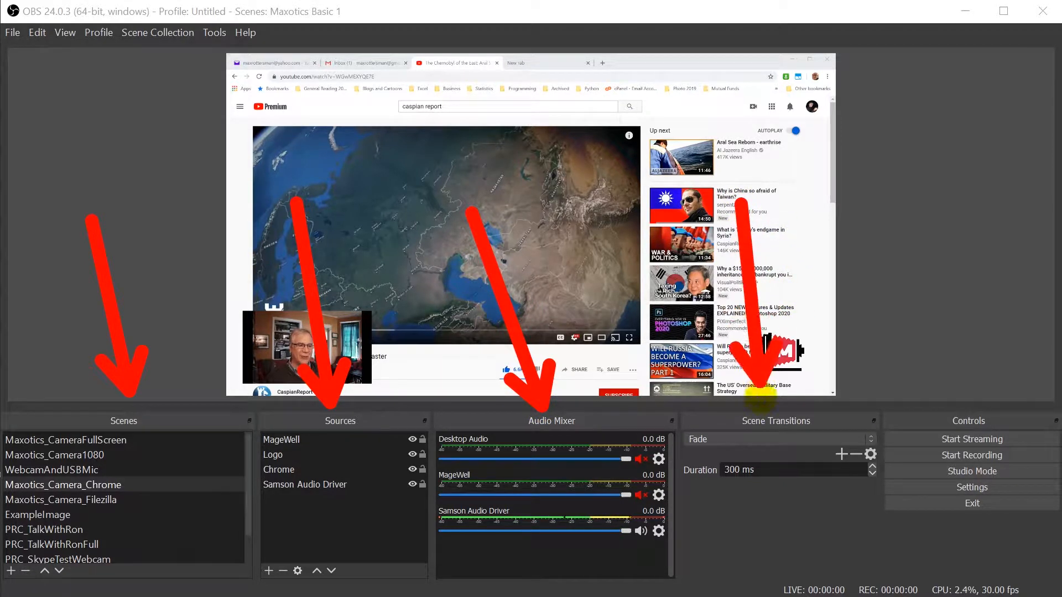
drag(736, 354, 760, 409)
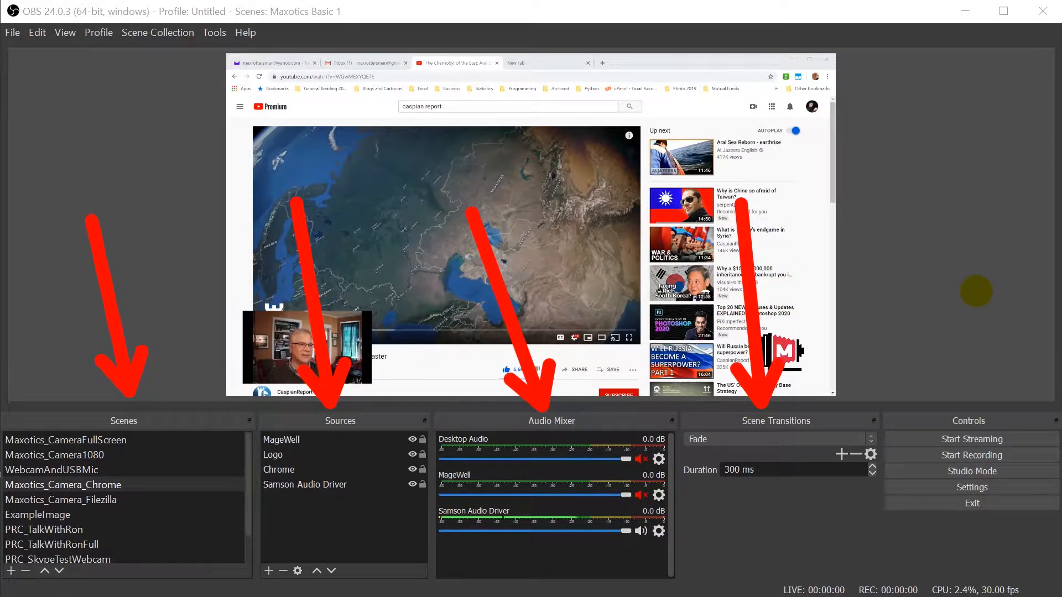
drag(968, 167, 969, 401)
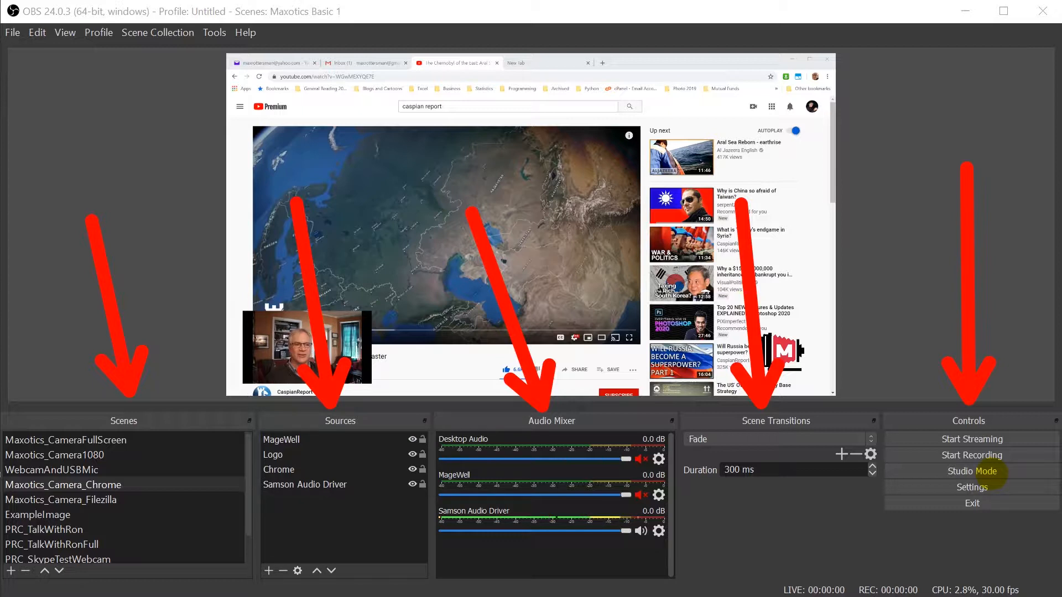
Choose YouTube / YouTube Gaming as the streaming service in the program settings.
click(984, 487)
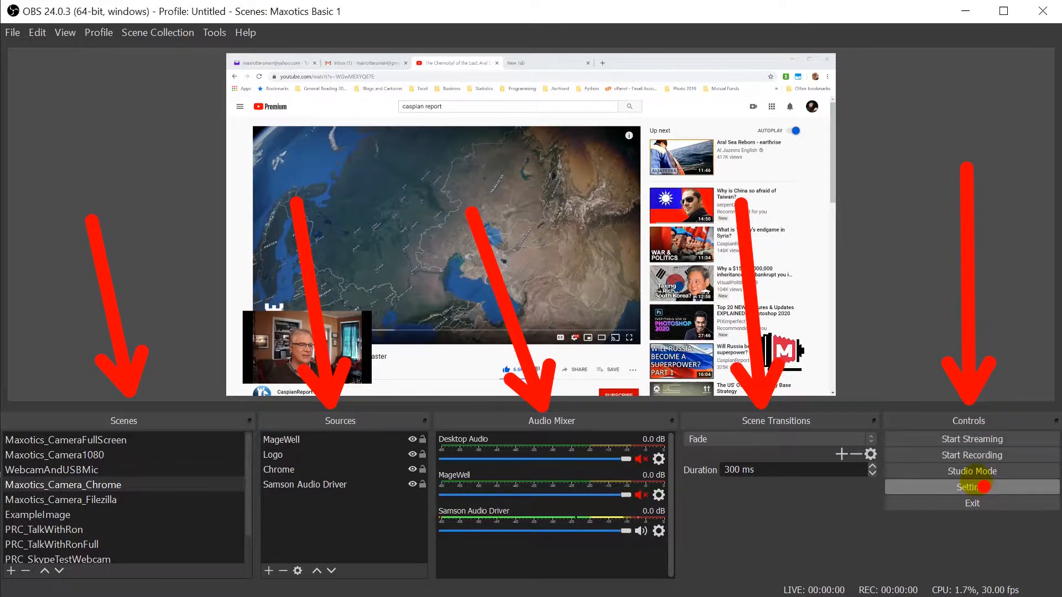
click(983, 487)
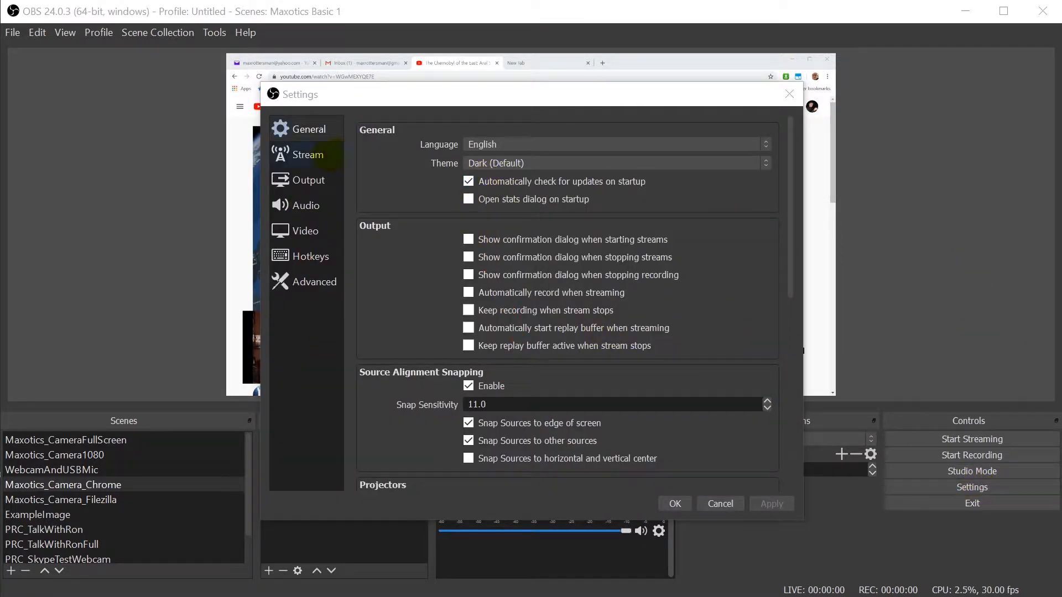
click(304, 155)
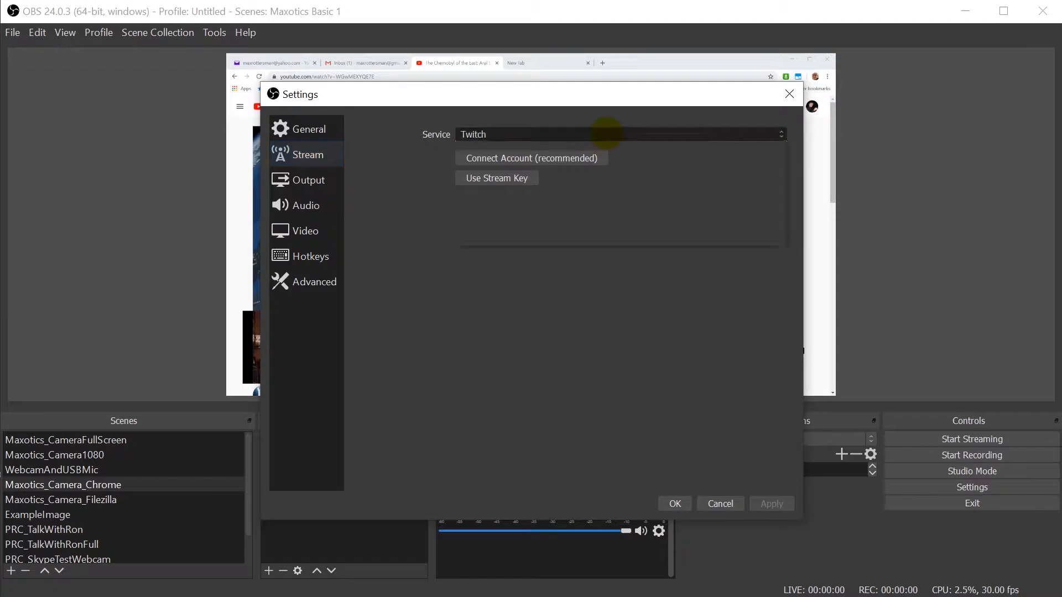
click(607, 134)
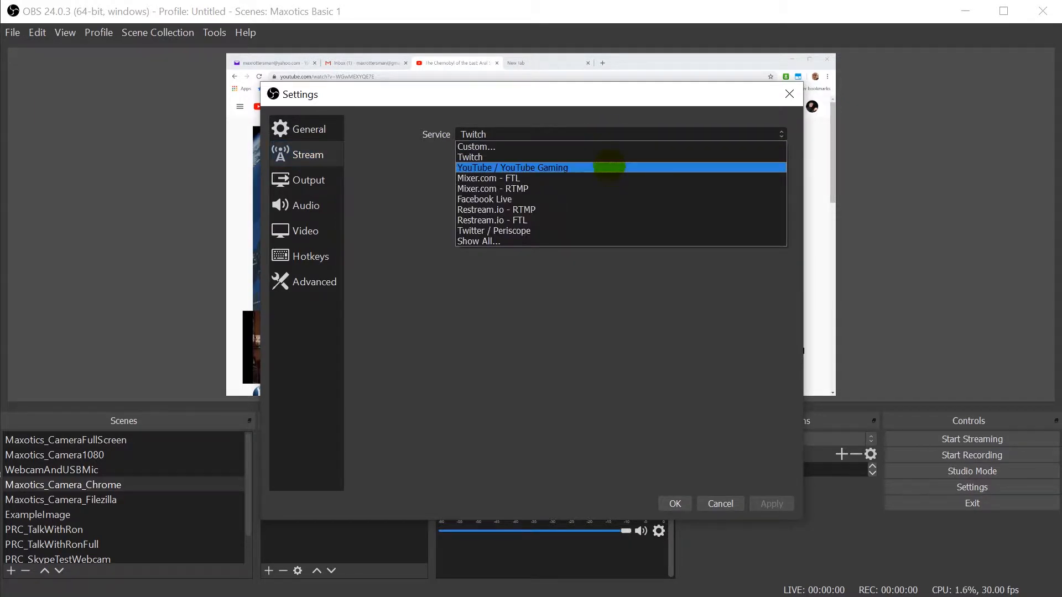
click(612, 168)
Look through the output, audio, video and hotkey settings.
click(306, 178)
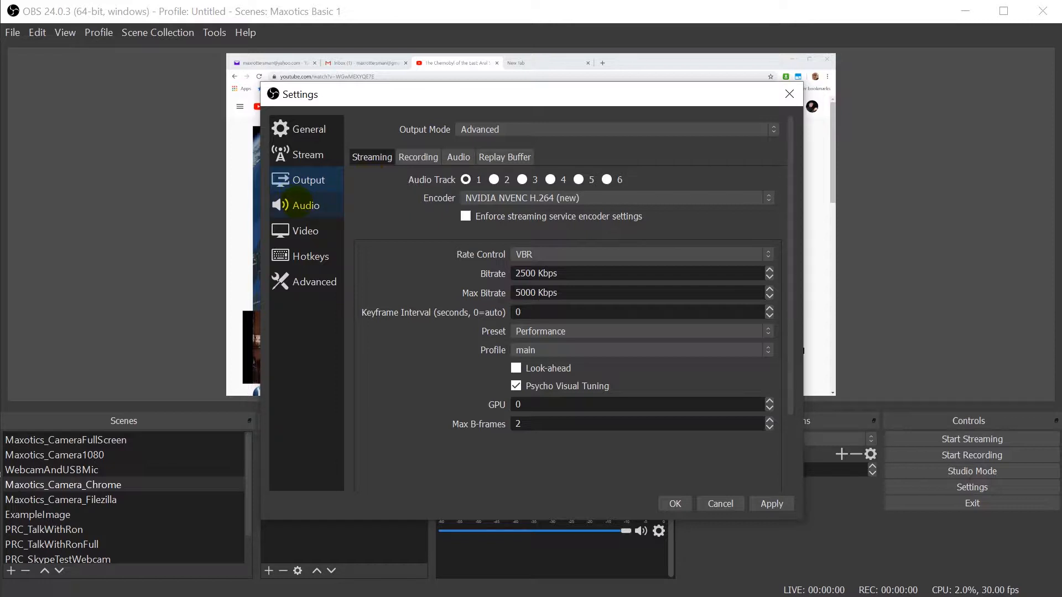
click(297, 205)
click(304, 230)
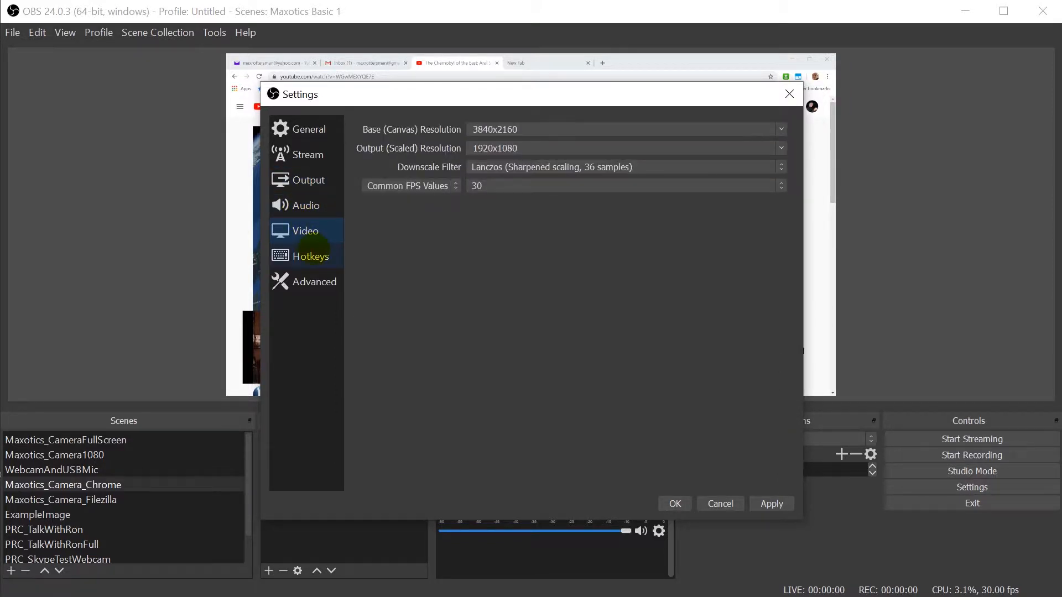
click(314, 252)
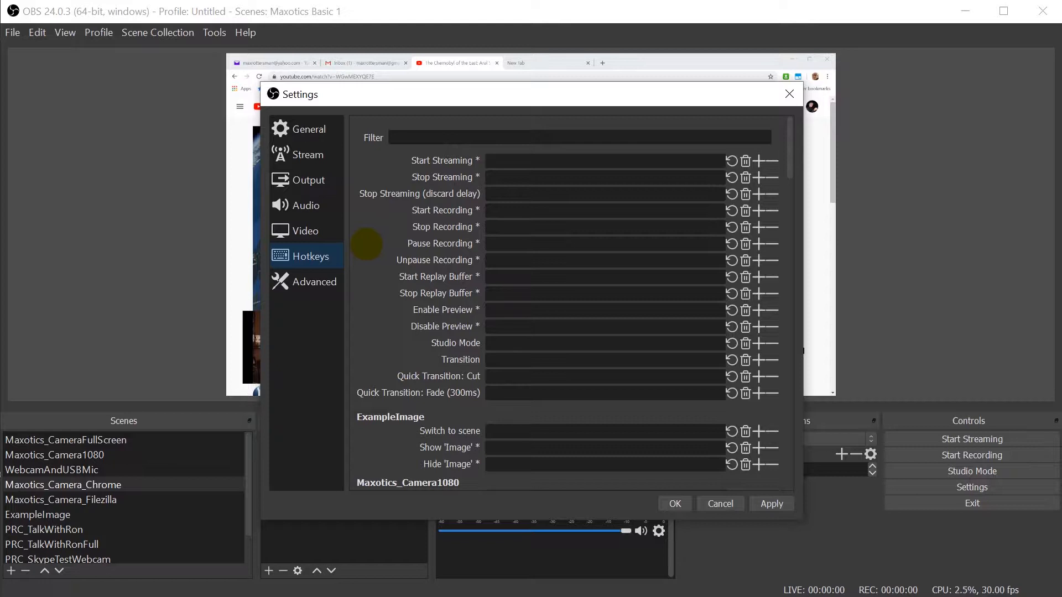
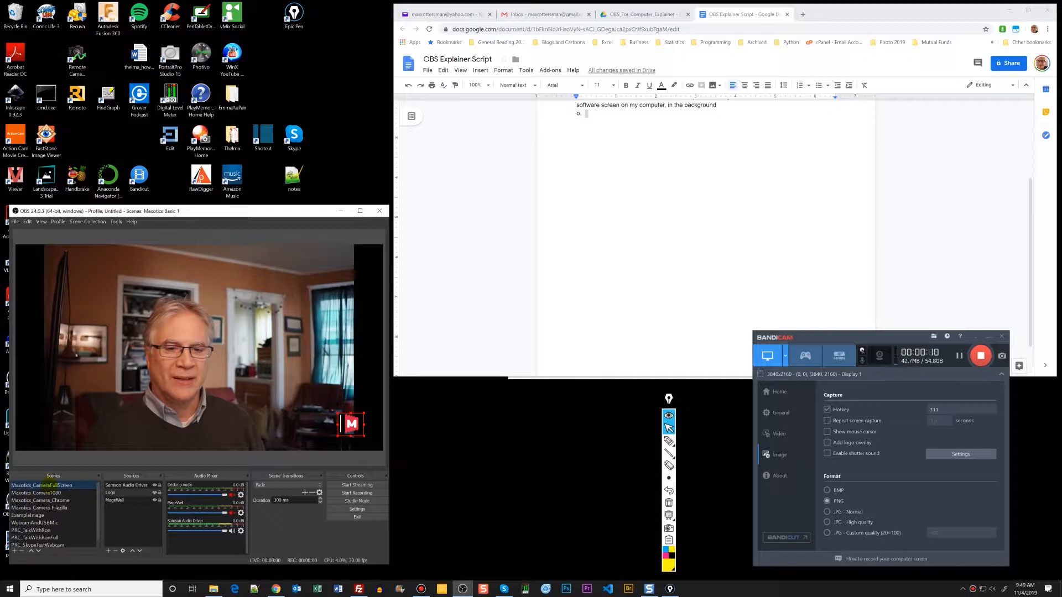
Duplicate the Maxotics_CameraFullScreen scene under the name "Maxotics_CameraFullScreen Test".
right_click(49, 485)
click(66, 382)
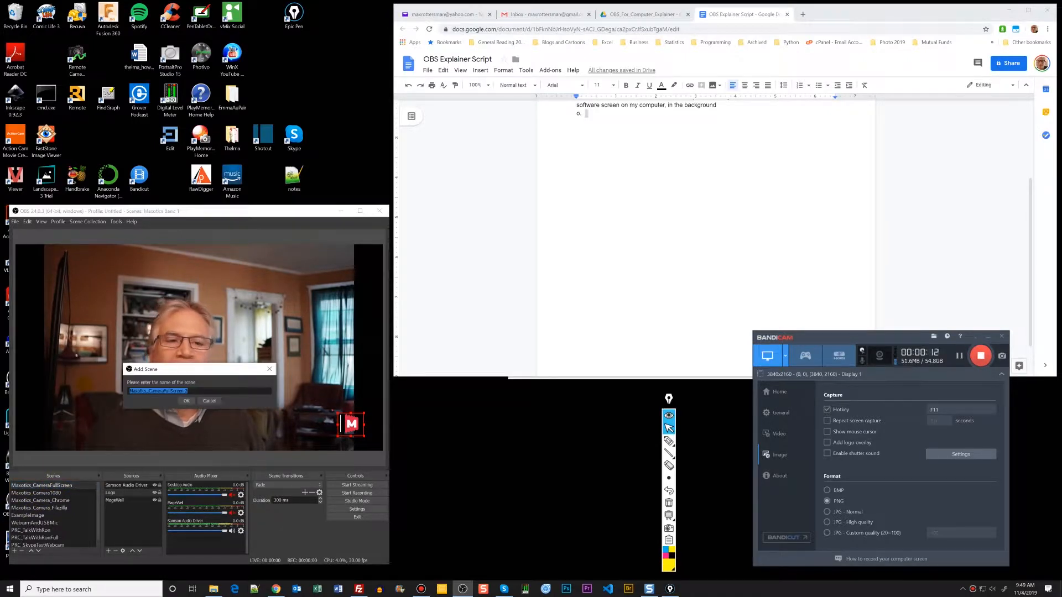
click(187, 391)
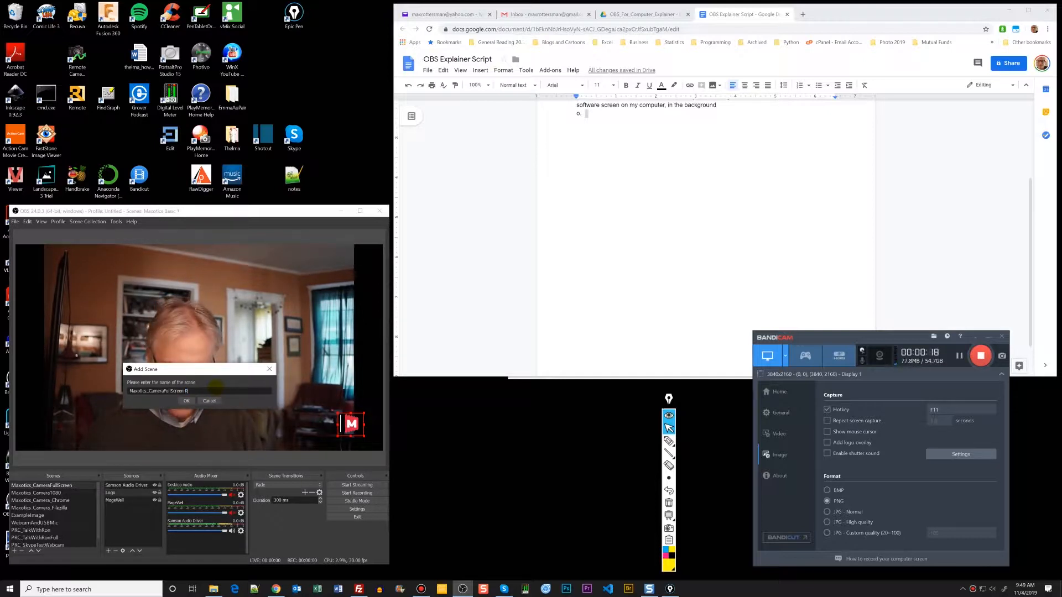
text(Test)
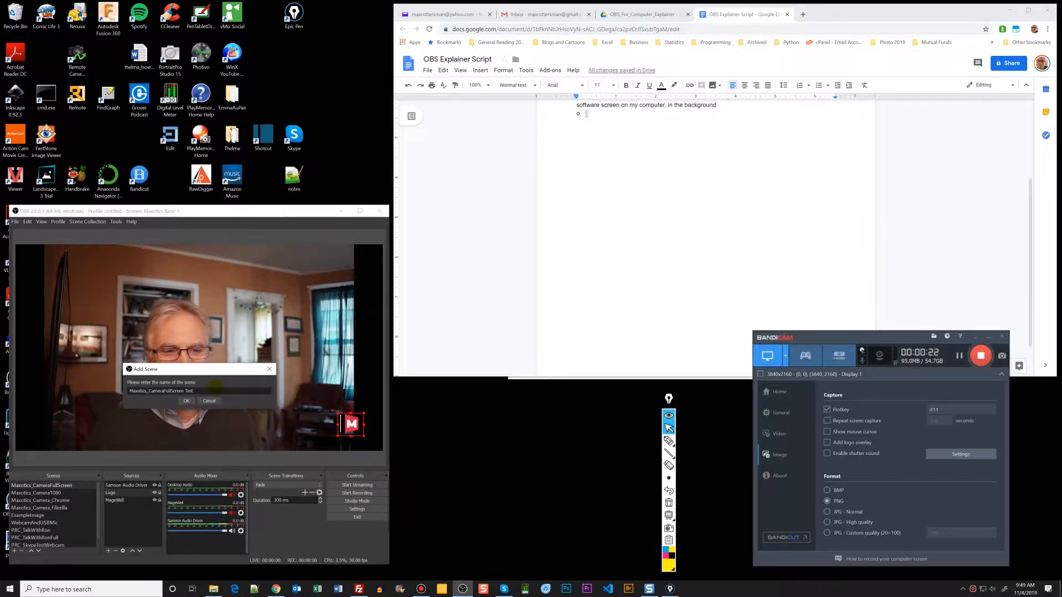
click(186, 400)
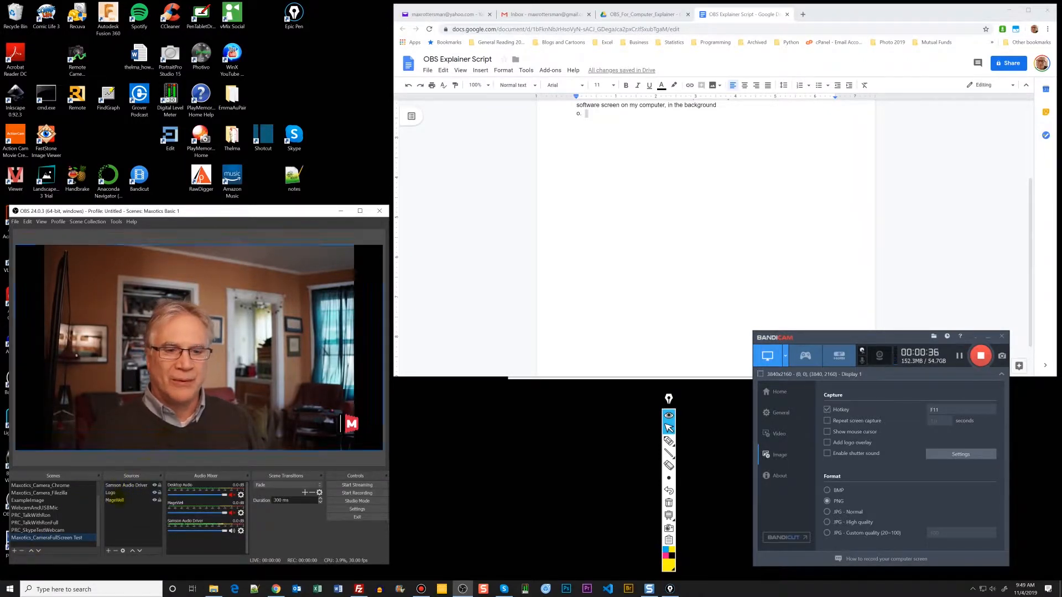
Shrink the MageWell camera source to a small thumbnail and place it in the lower-left corner of the canvas.
click(132, 500)
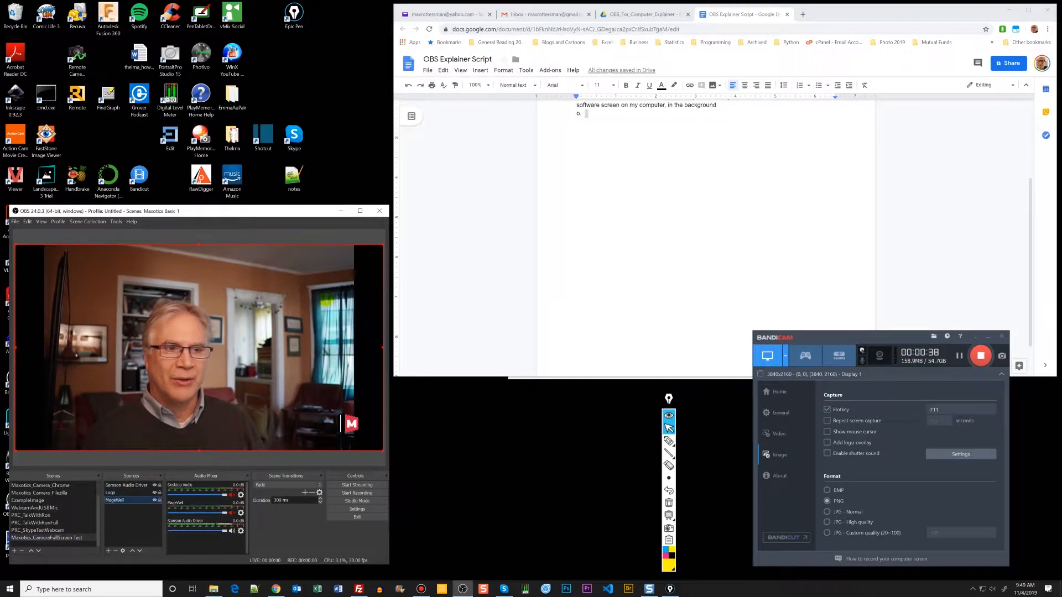
drag(382, 245, 72, 421)
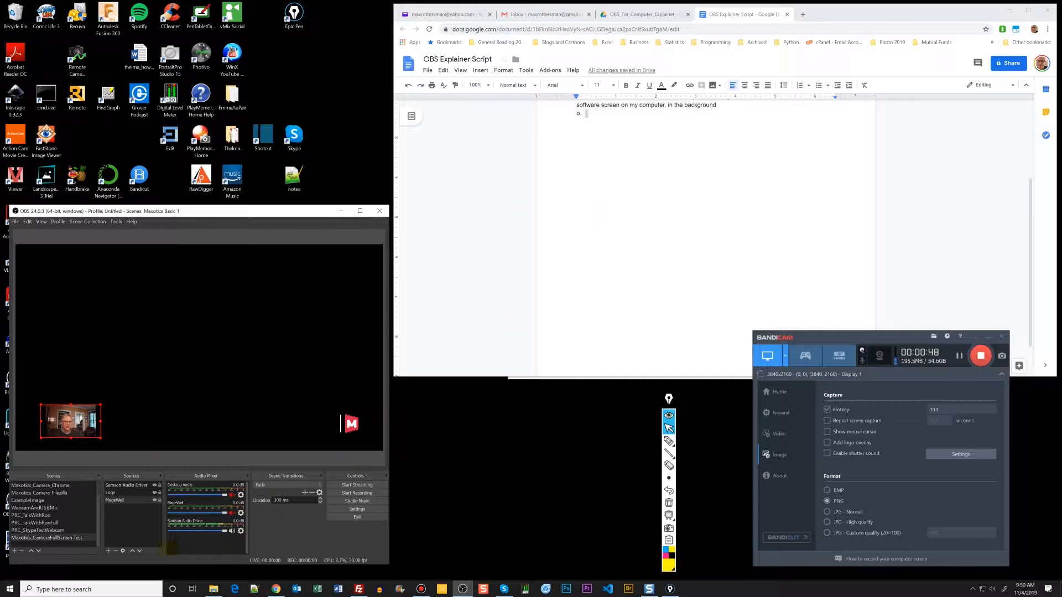
Add a new display capture source named "Display Capture Test" that captures Display 1 to the test scene.
click(108, 551)
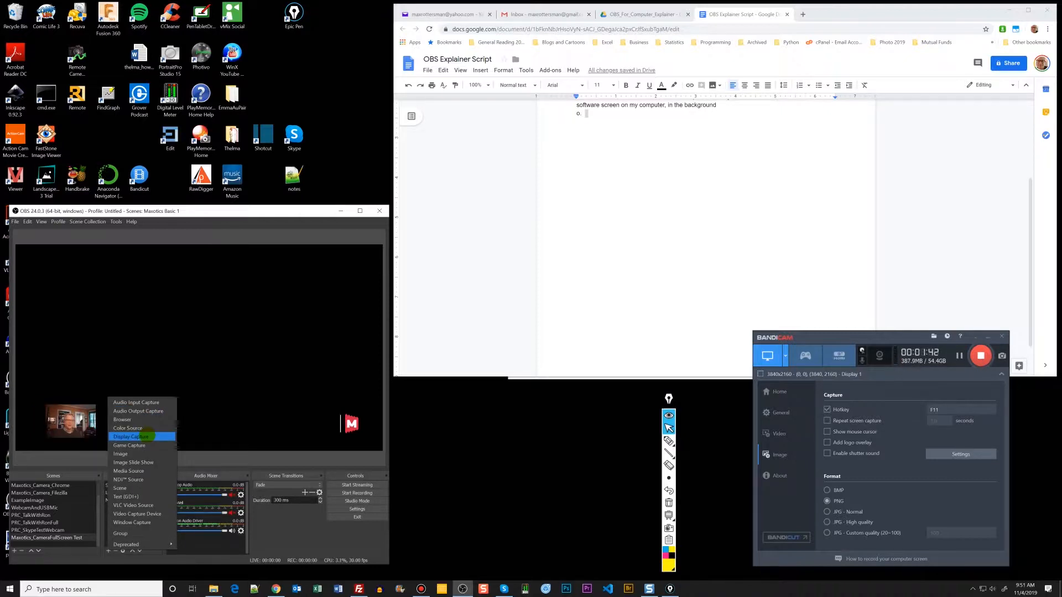
click(143, 437)
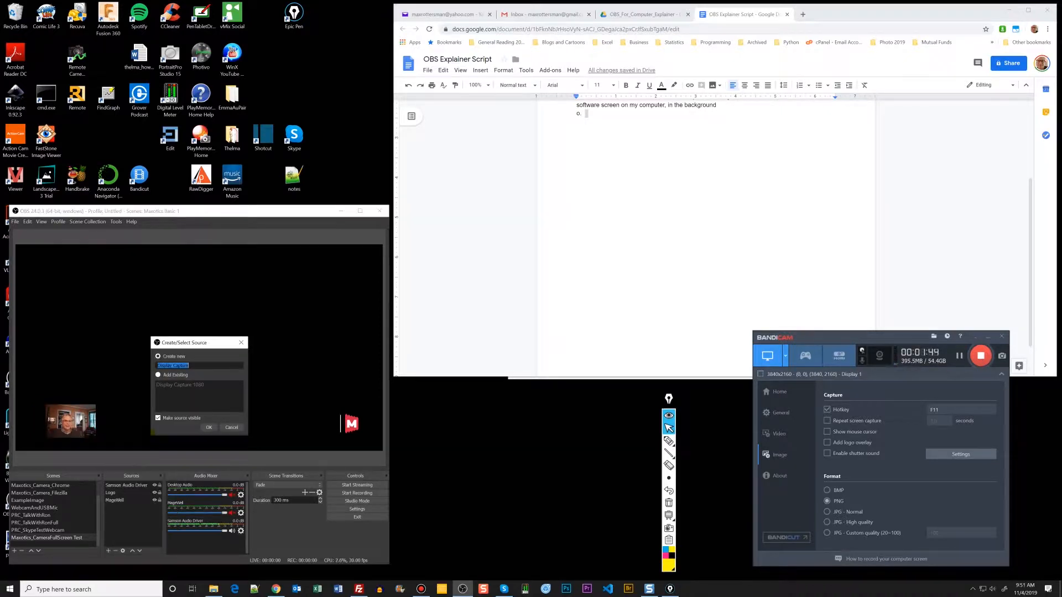
key(End)
text(T)
click(209, 427)
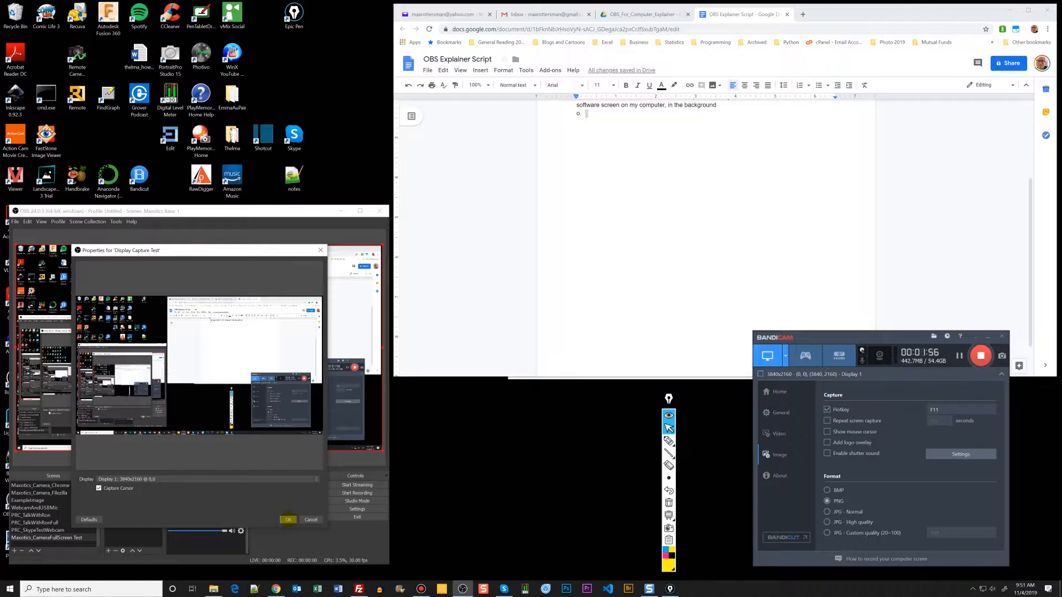
click(288, 520)
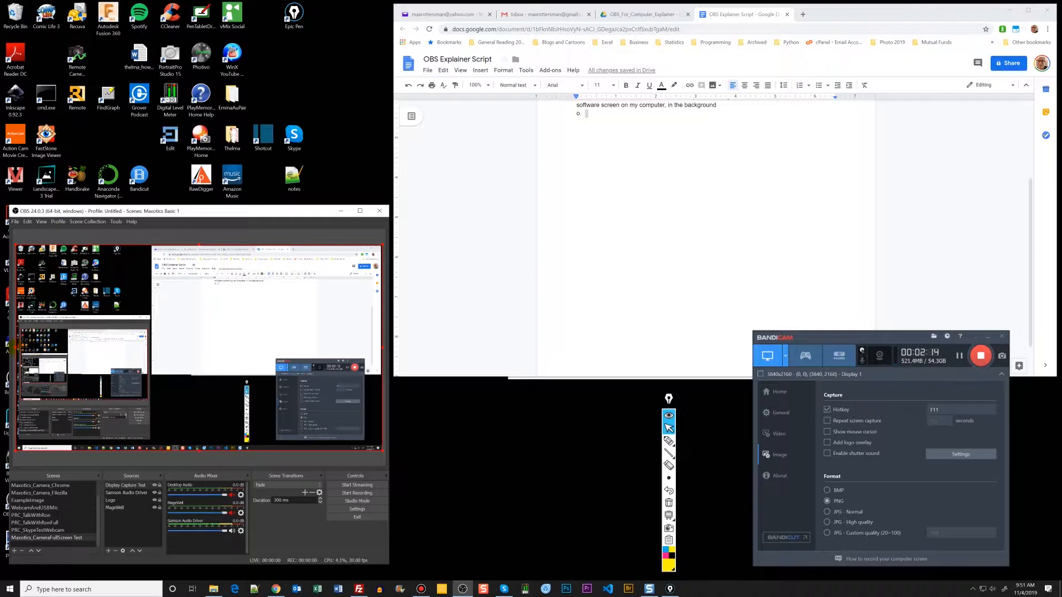
Crop the left, bottom and top edges of the Display Capture Test source to the browser window.
drag(15, 347, 152, 347)
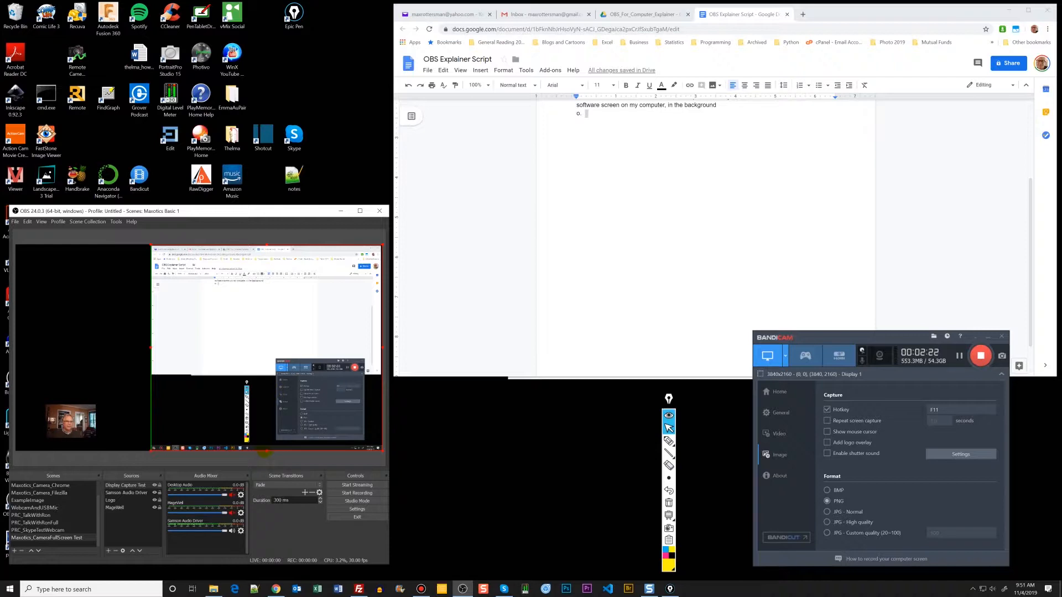
drag(266, 452, 257, 372)
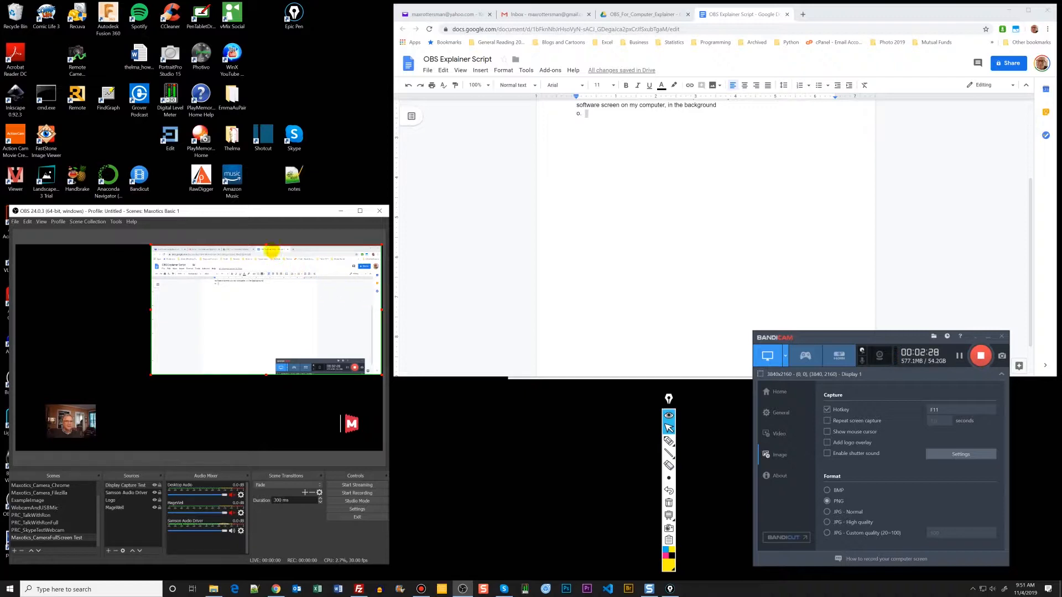
drag(265, 243, 265, 252)
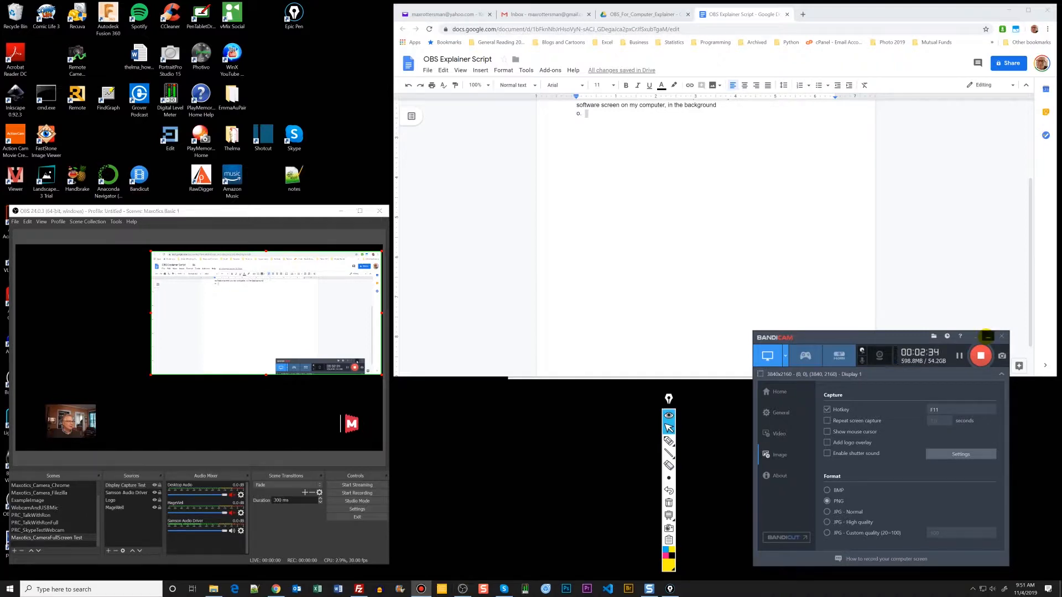
Minimise Bandicam, then enlarge the cropped display capture to fill the canvas and place it below the MageWell source in the stacking order.
click(988, 337)
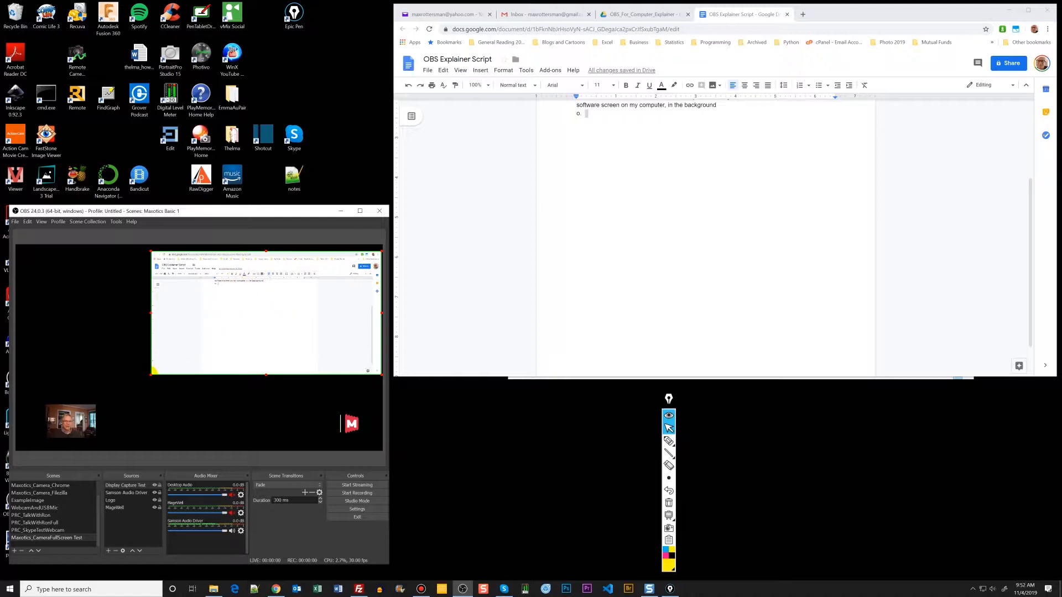
drag(153, 373, 34, 445)
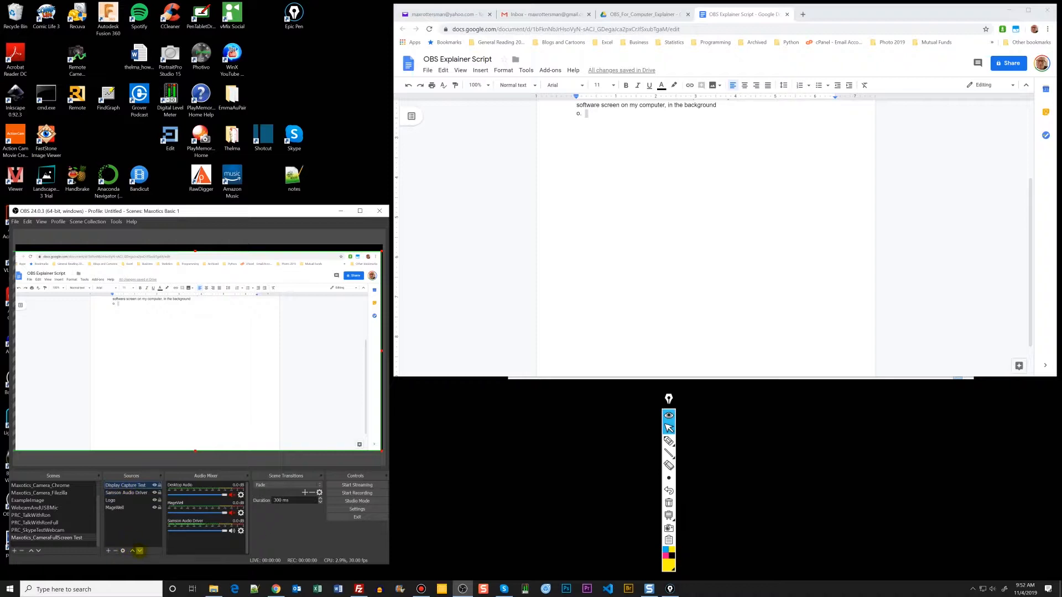
click(140, 551)
click(140, 551)
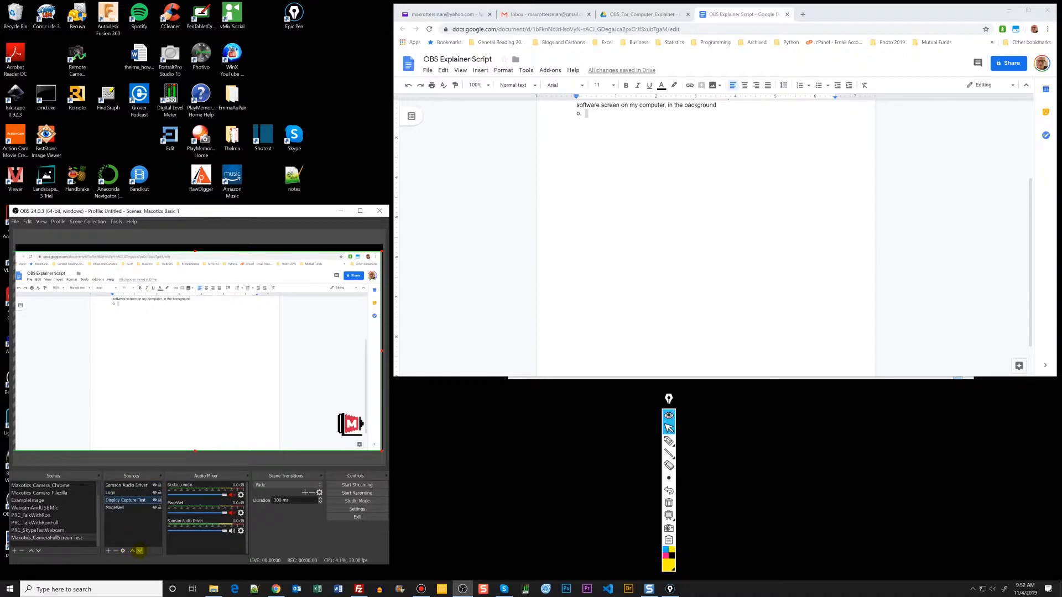
click(140, 551)
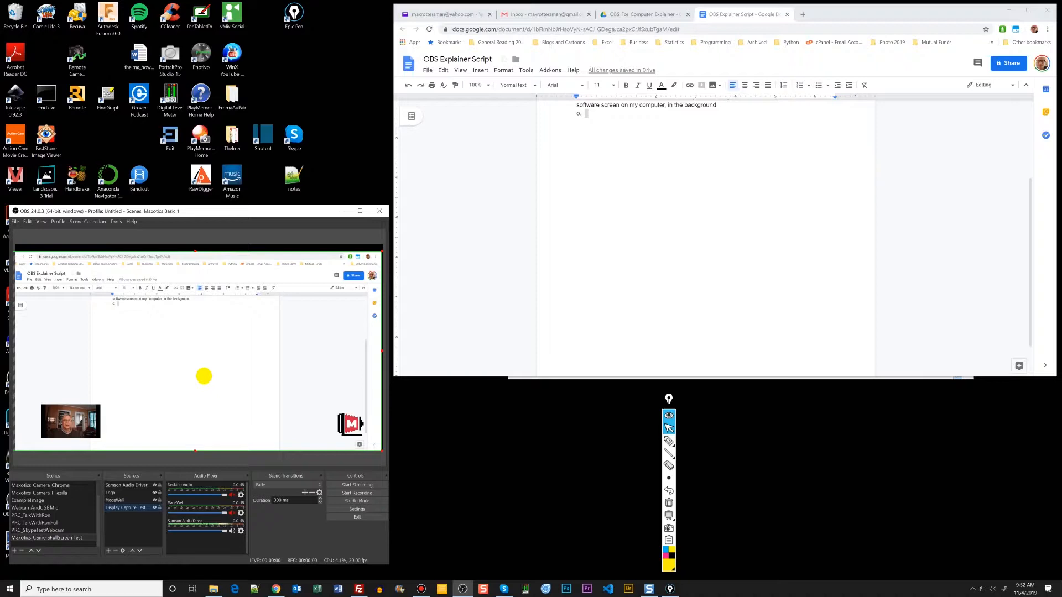
Check the capture by scrolling the script document to its start, and compare the Maxotics_CameraFullScreen scene with the Maxotics_CameraFullScreen Test scene.
click(680, 201)
scroll(680, 205, up, 3)
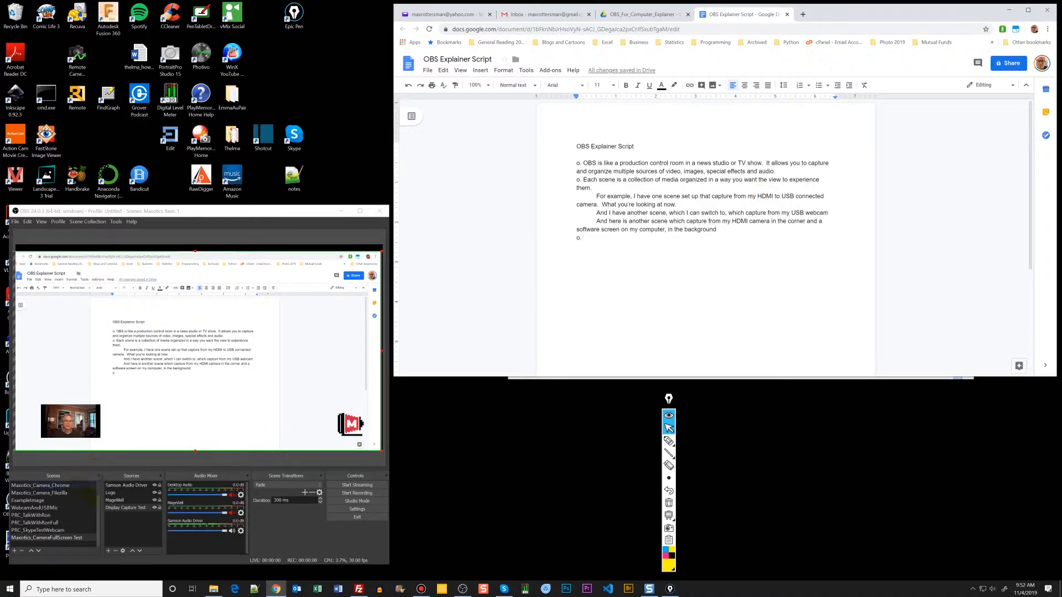
drag(98, 503, 95, 477)
click(87, 485)
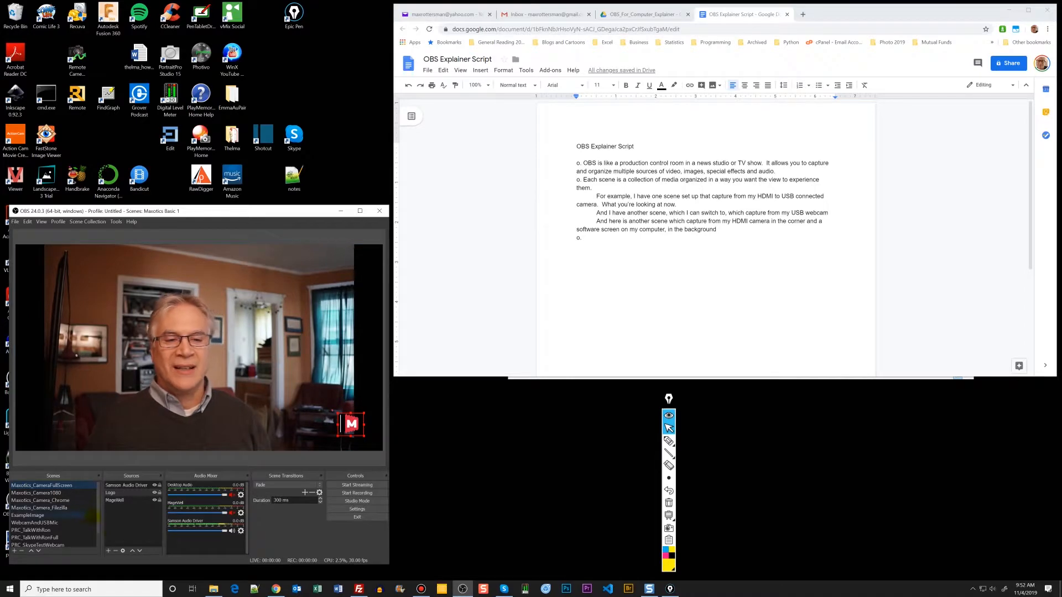
drag(98, 520, 93, 554)
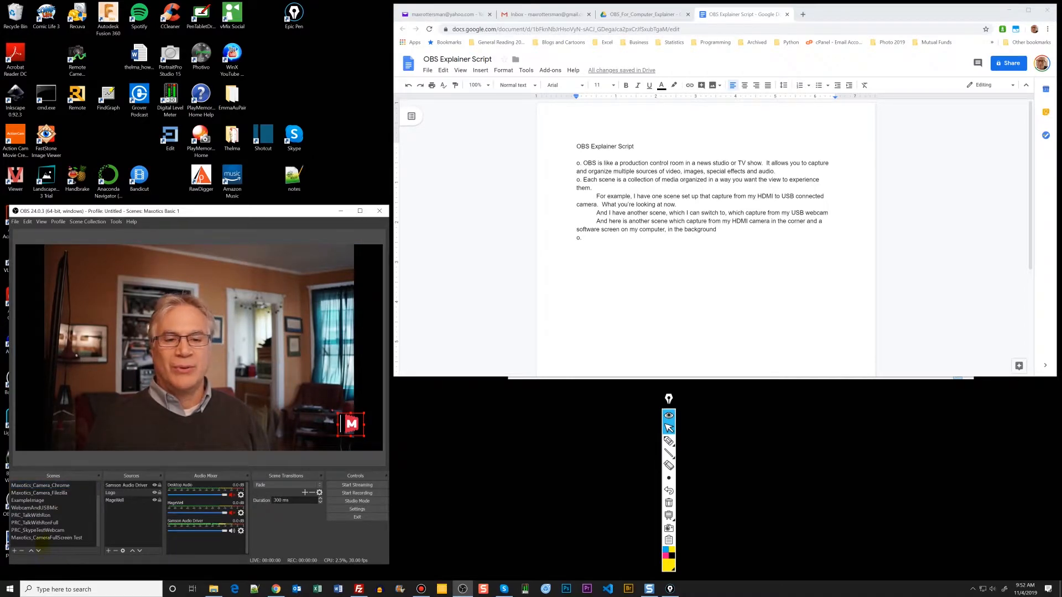
click(40, 538)
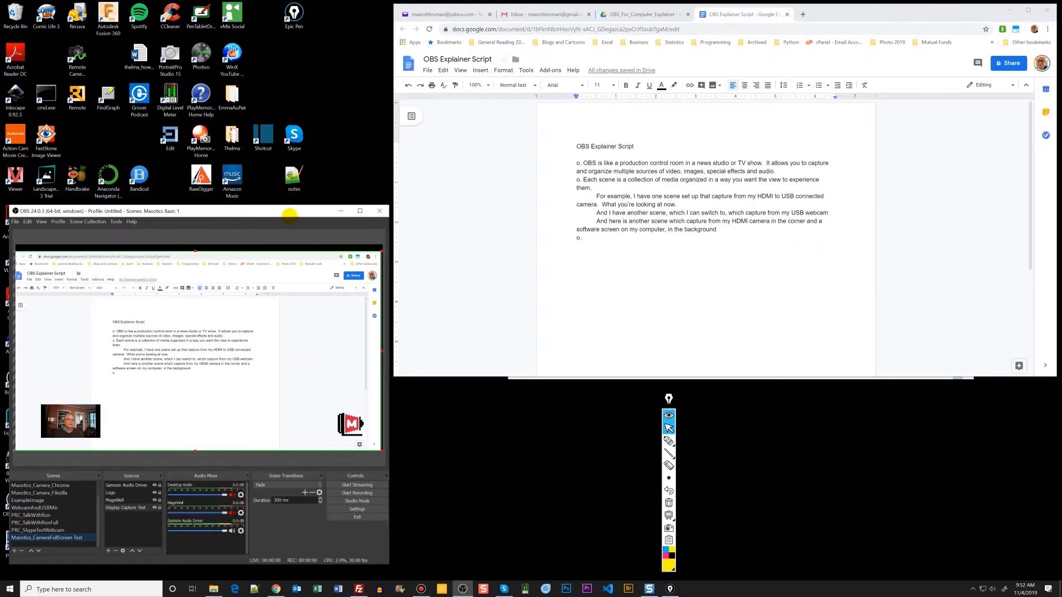
Move the OBS window higher and the browser window flush into the desktop's upper-right corner, keeping OBS in view.
drag(288, 211, 290, 170)
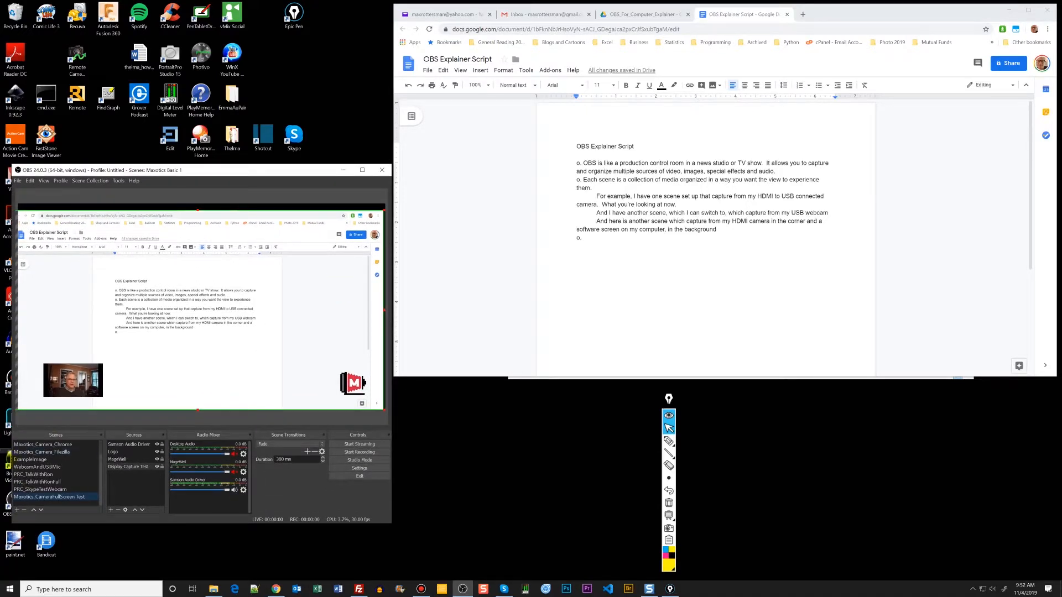
click(110, 510)
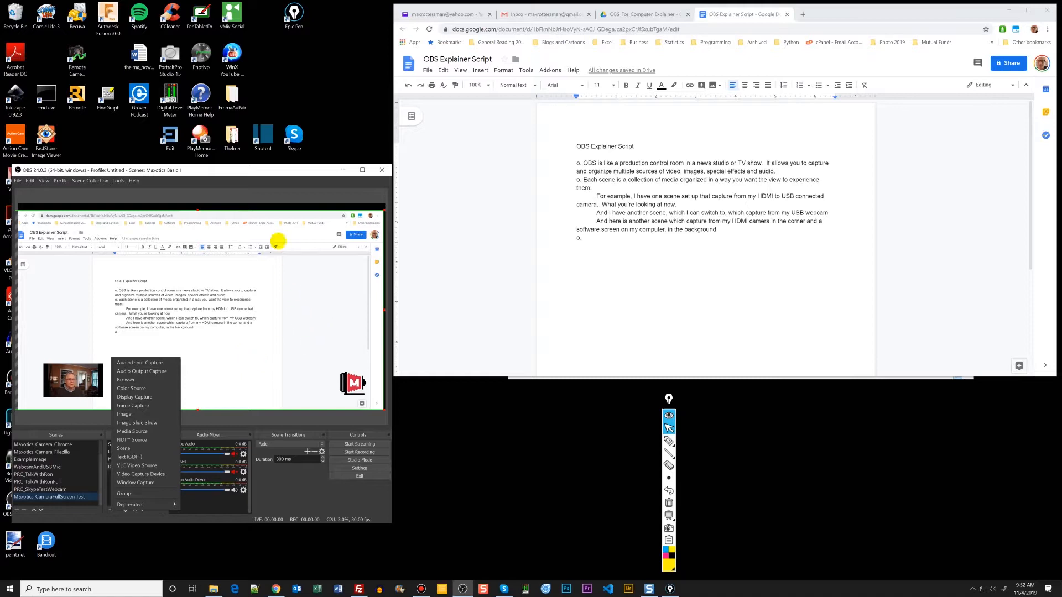
click(273, 172)
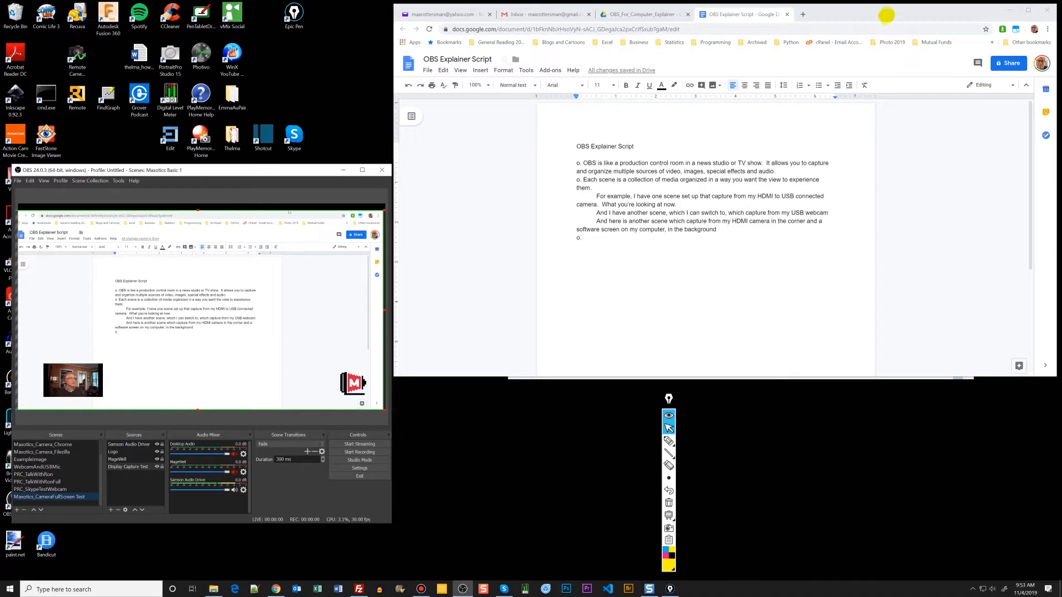
mouse_move(884, 14)
mouse_down()
mouse_move(809, 103)
mouse_move(901, 76)
mouse_move(911, 14)
mouse_move(889, 11)
mouse_up()
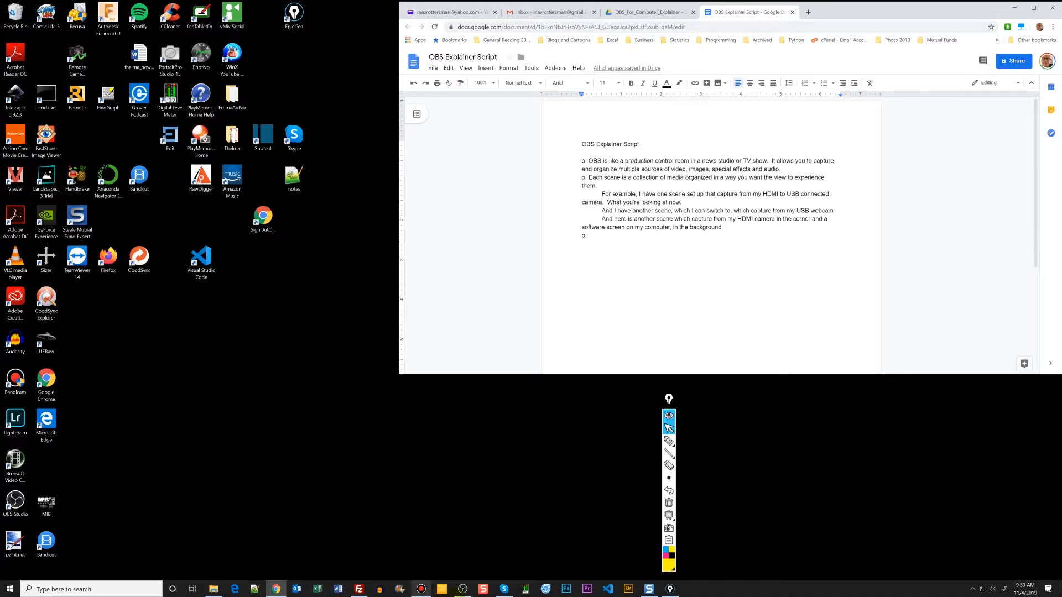
click(462, 590)
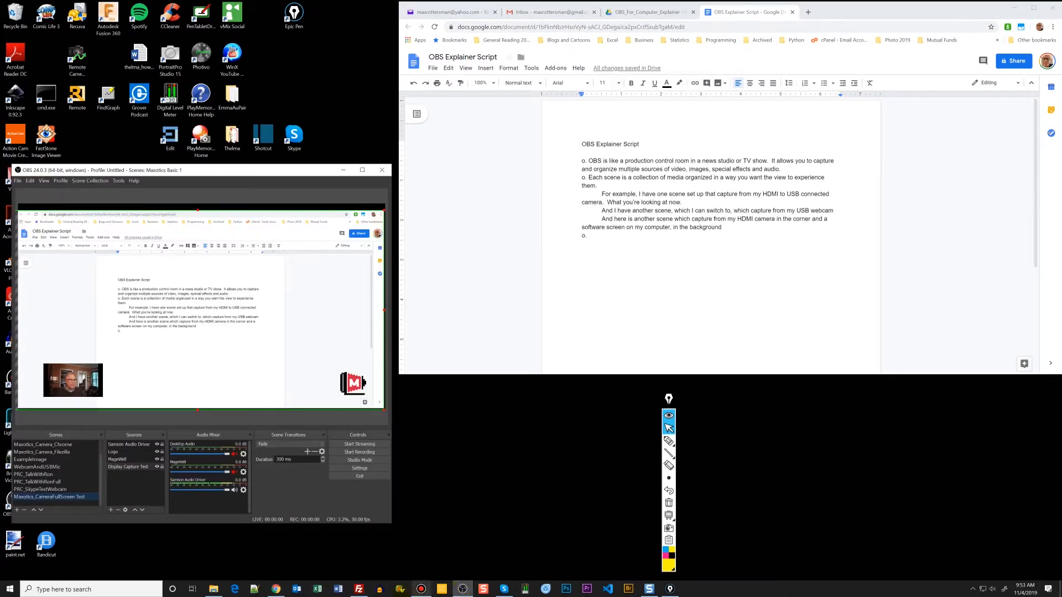
Bring the FileZilla window up over the browser and switch OBS to the Maxotics_Camera_Filezilla scene.
click(358, 589)
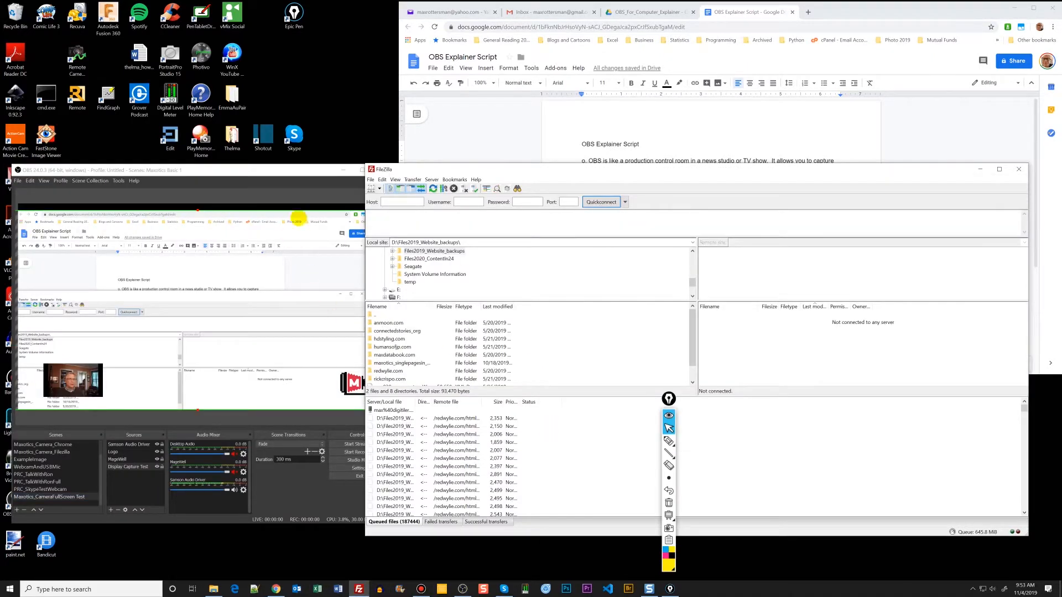
drag(579, 171, 606, 165)
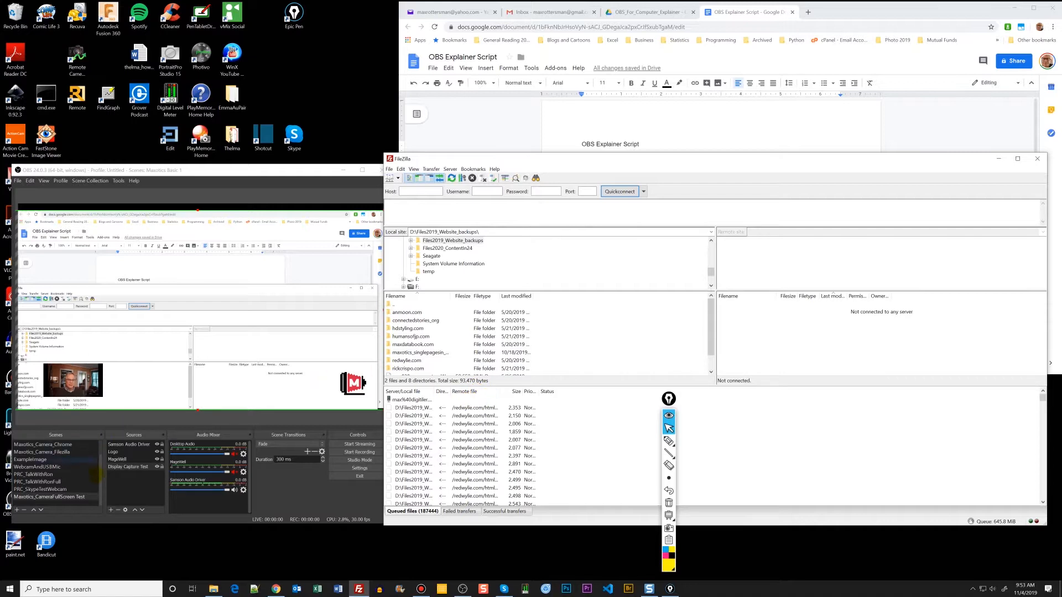
drag(100, 475, 101, 451)
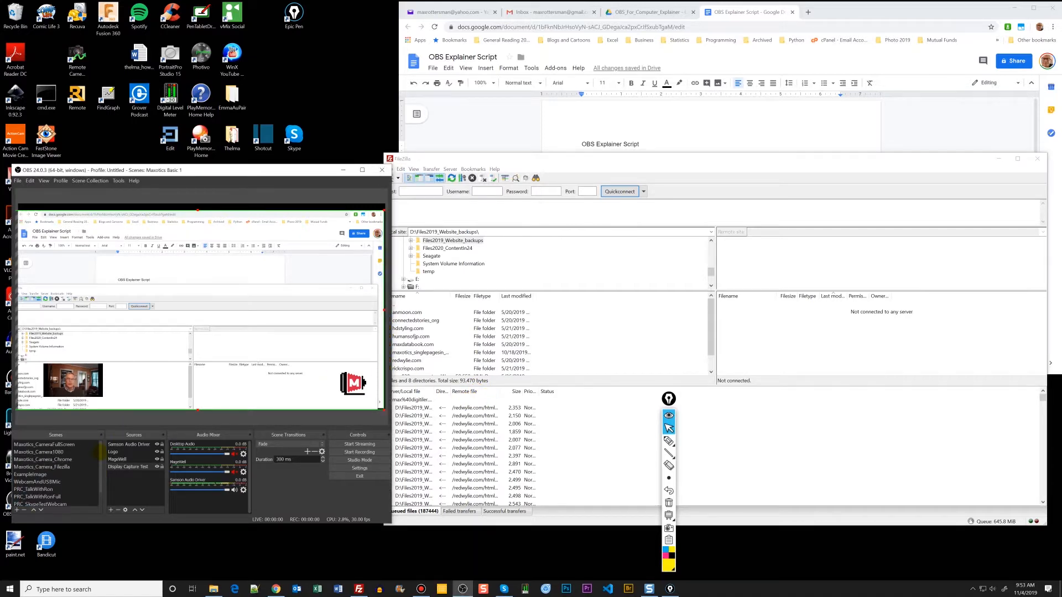
click(55, 467)
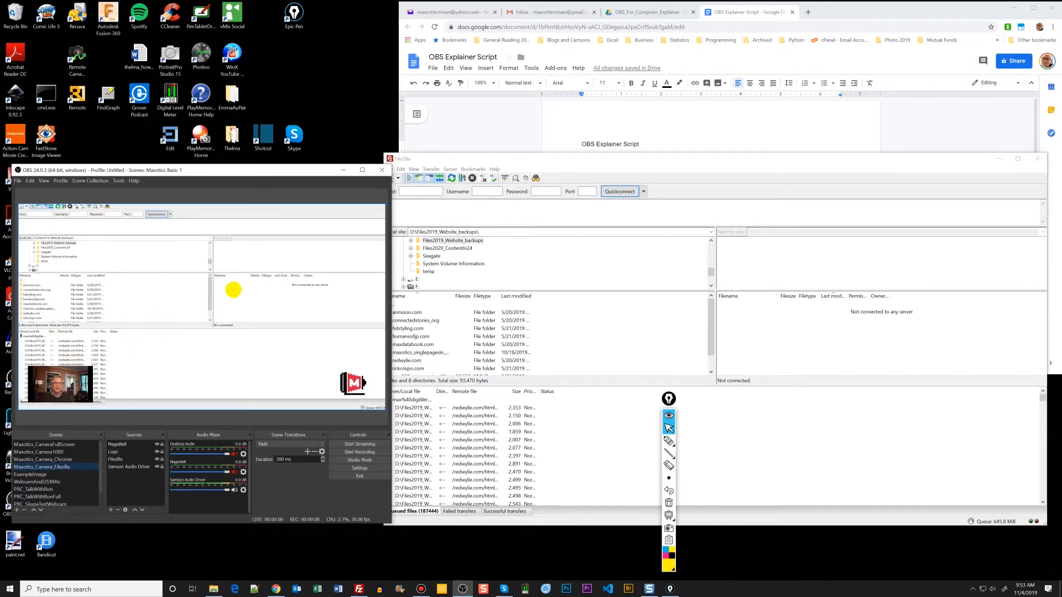
Test the FileZilla capture by minimising, restoring and moving its window, scrolling the local file list and selecting a queued file.
click(997, 158)
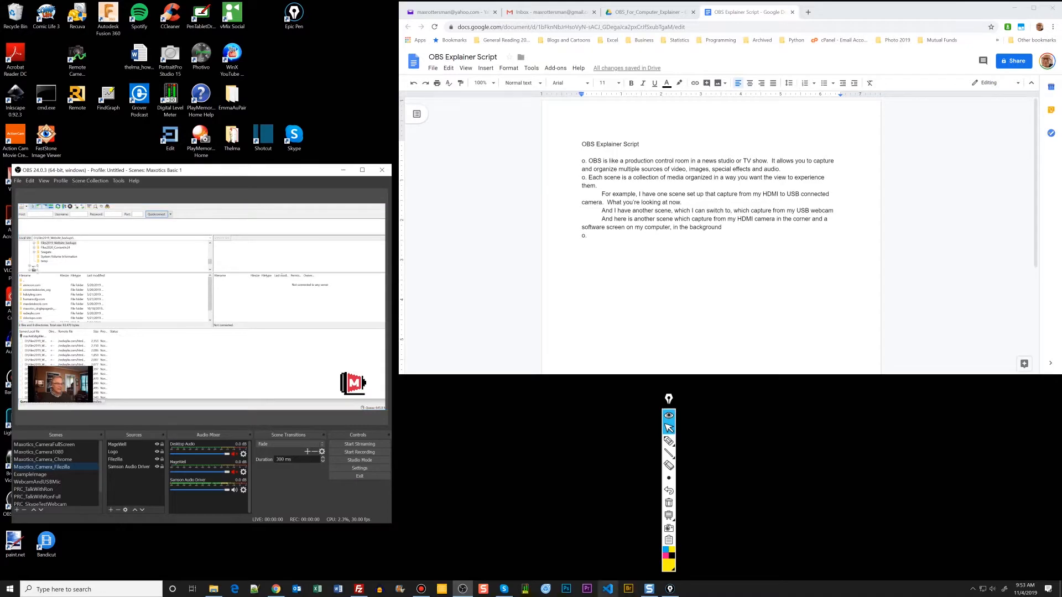
click(359, 589)
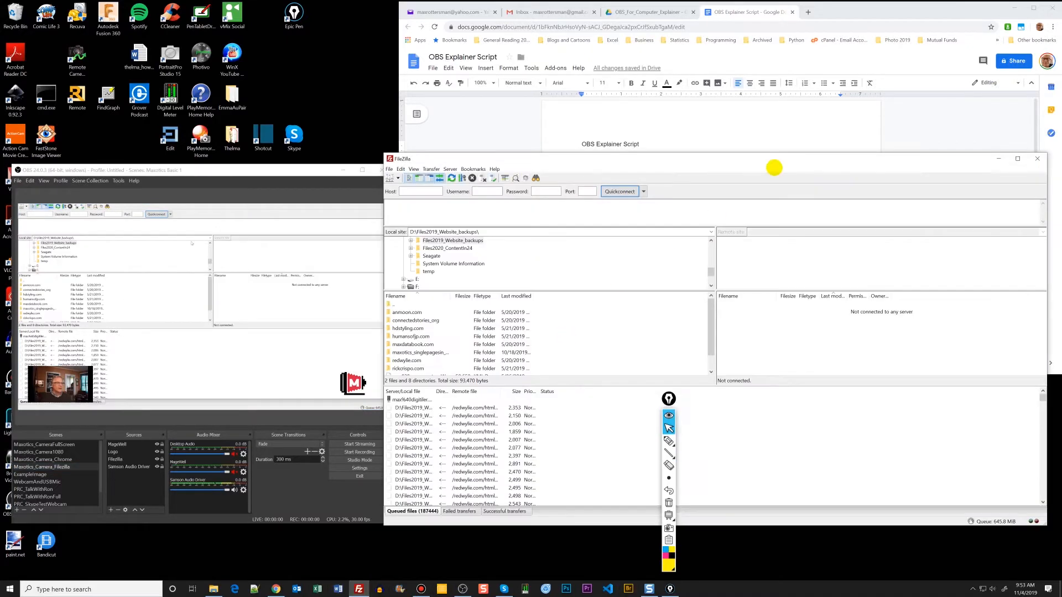
drag(793, 163, 690, 132)
scroll(479, 296, down, 1)
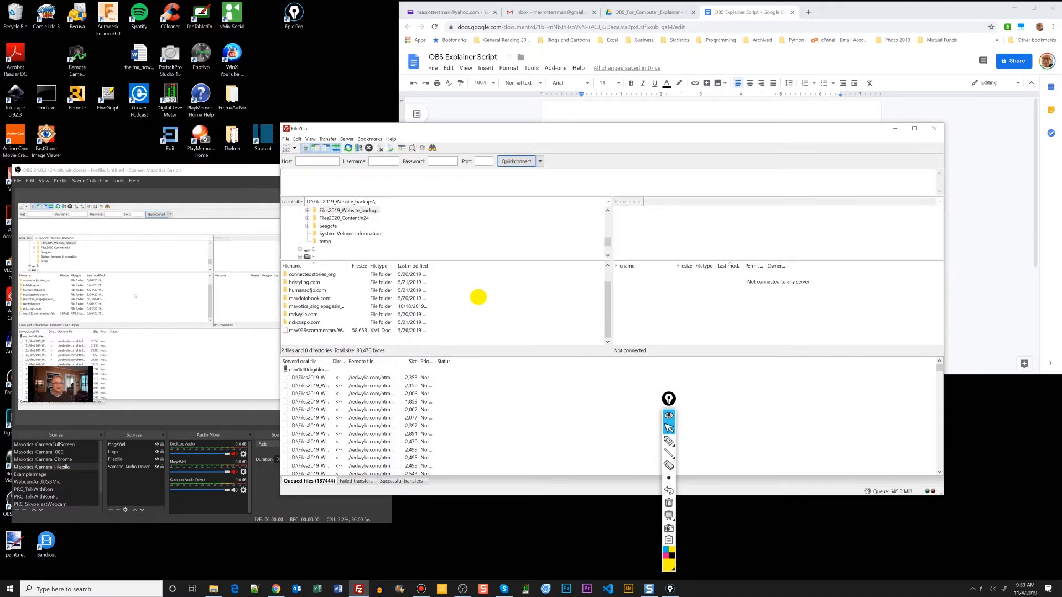
click(384, 402)
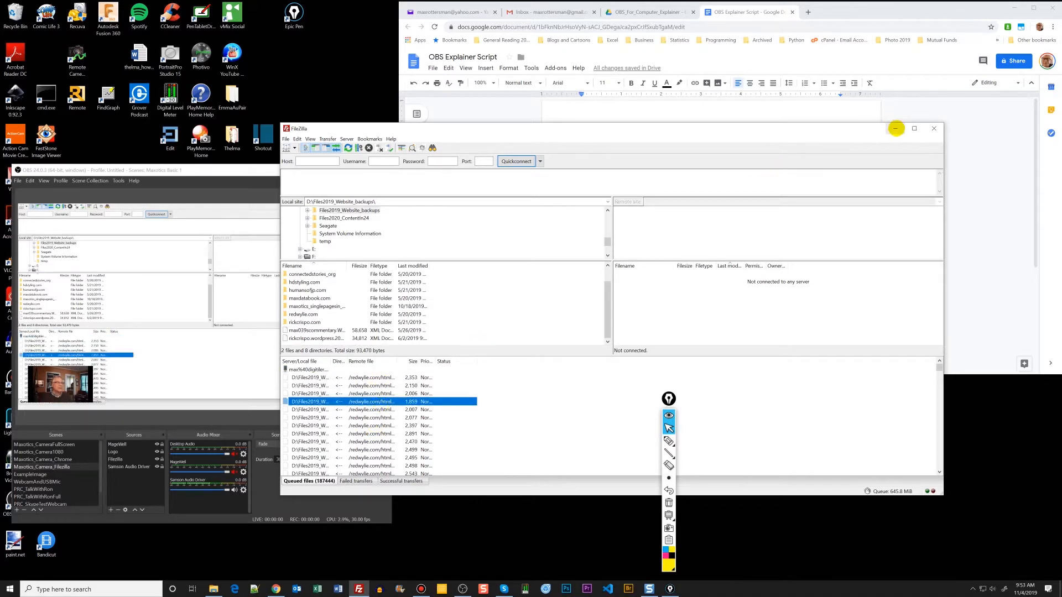
Minimise and restore FileZilla, place its window in the desktop's upper-right corner, and switch OBS to the Maxotics_Camera1080 scene.
click(896, 128)
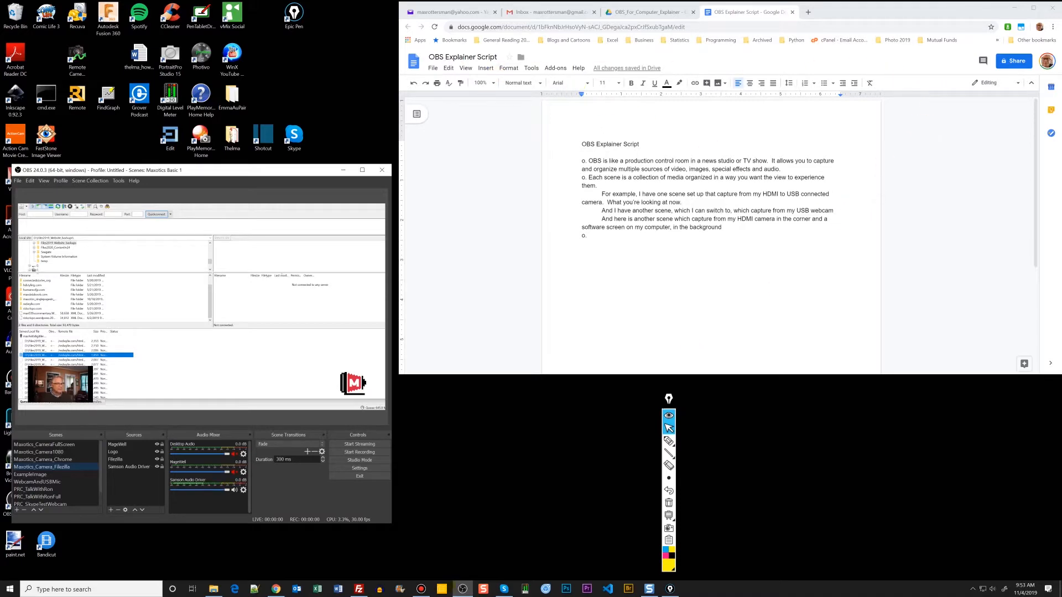
click(358, 589)
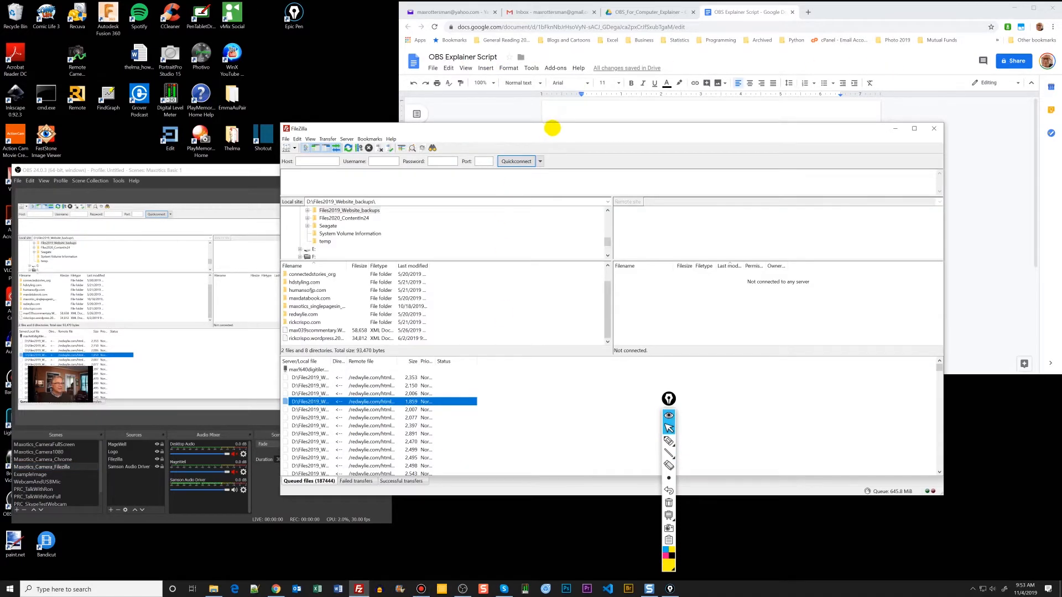
drag(552, 128, 674, 8)
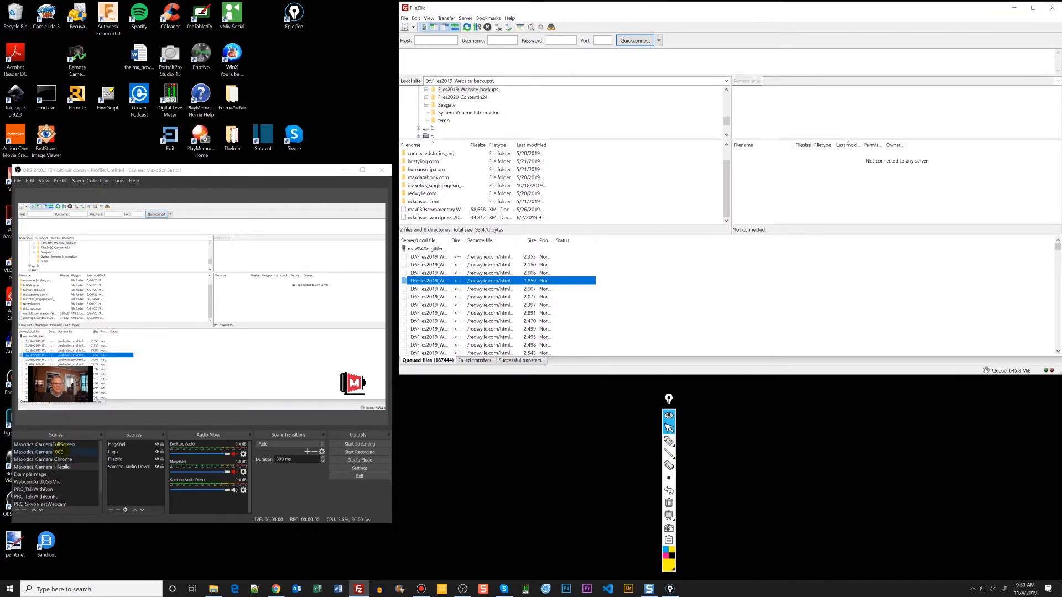
click(55, 452)
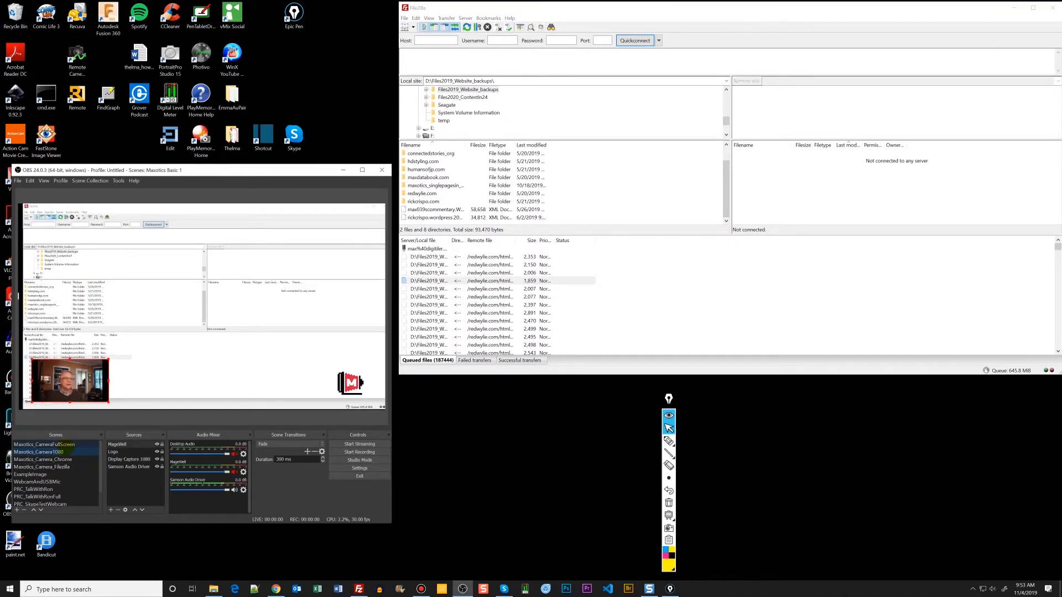